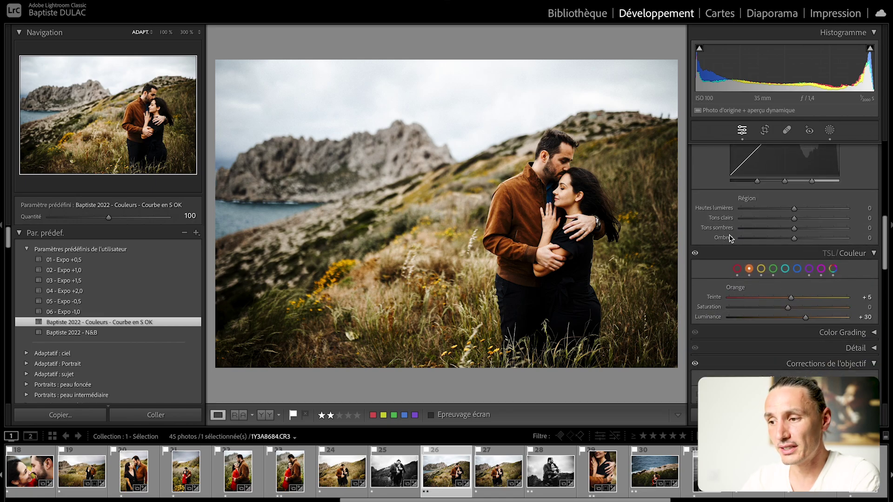
Compare the photo with and without the tone curve adjustments (Courbe des tonalités)
scroll(767, 247, "up", 5)
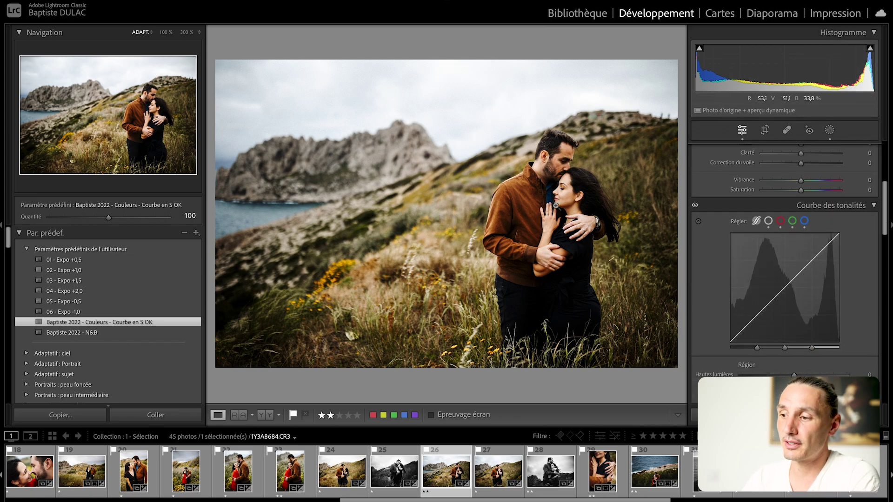
left_click(695, 206)
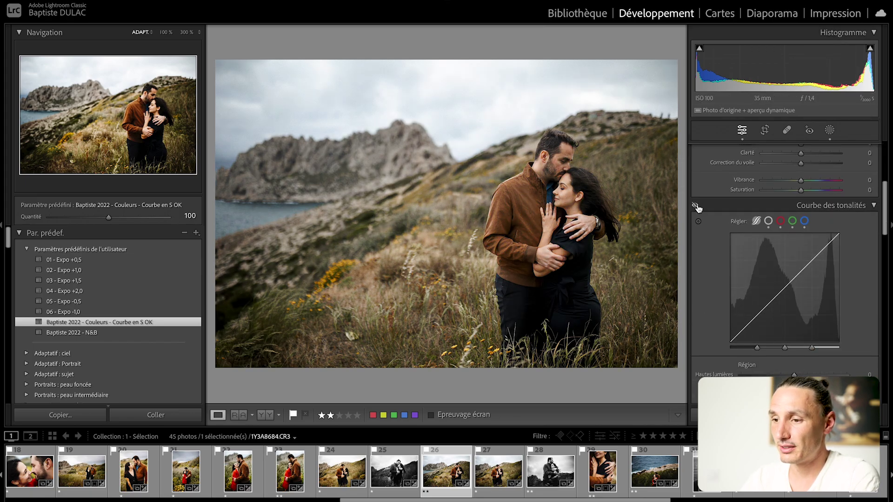
left_click(695, 205)
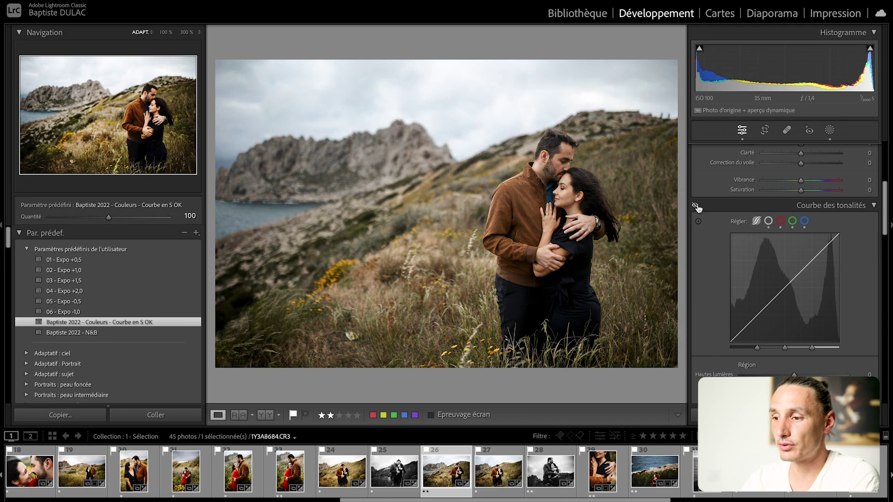
left_click(695, 206)
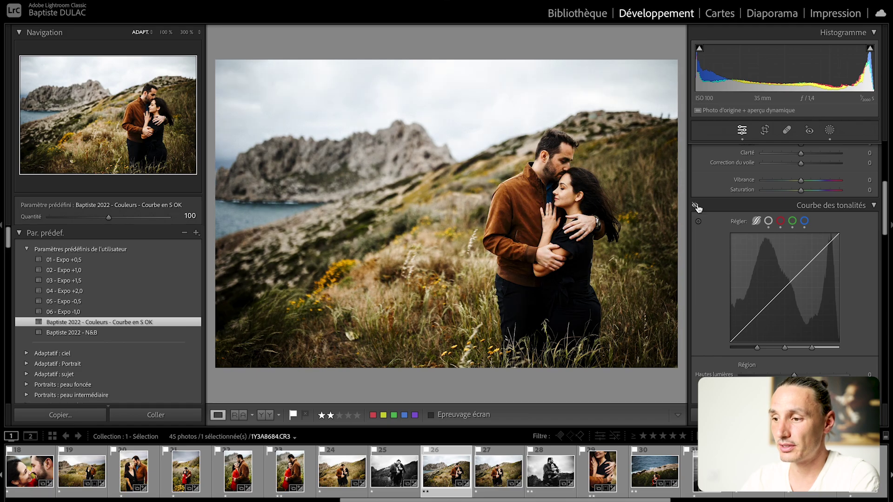
left_click(695, 205)
left_click(695, 206)
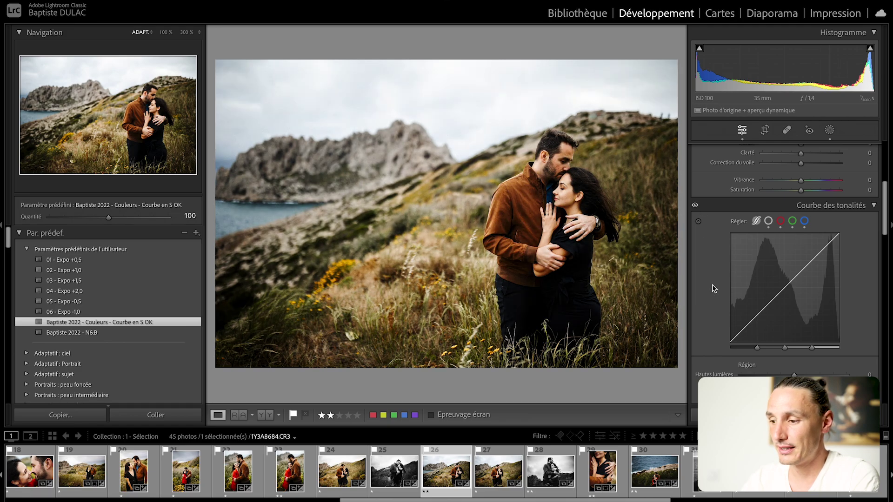
Compare the photo with and without the TSL/Couleur adjustments by switching that section off and on several times
scroll(711, 288, "down", 5)
left_click(696, 284)
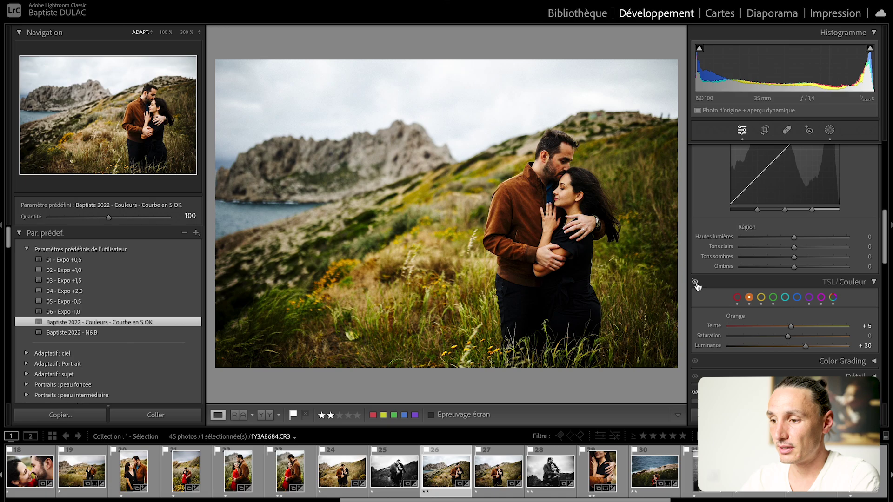
left_click(697, 284)
left_click(697, 284)
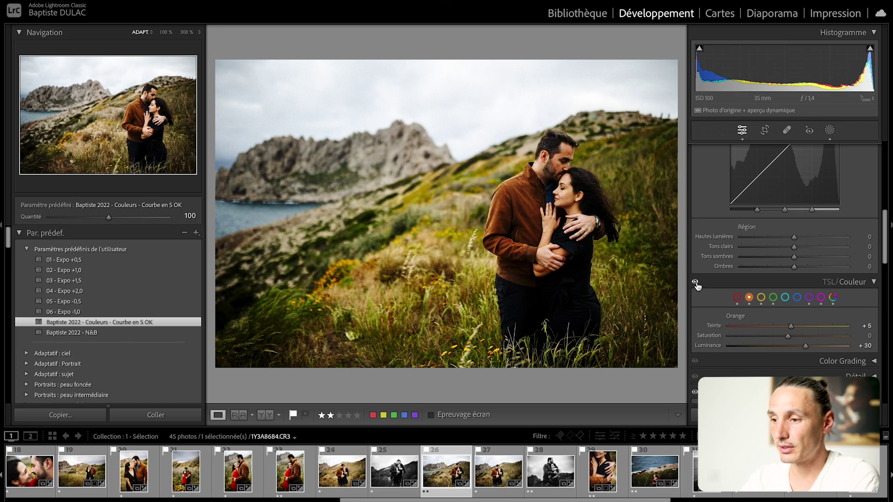
left_click(696, 284)
left_click(697, 284)
left_click(696, 284)
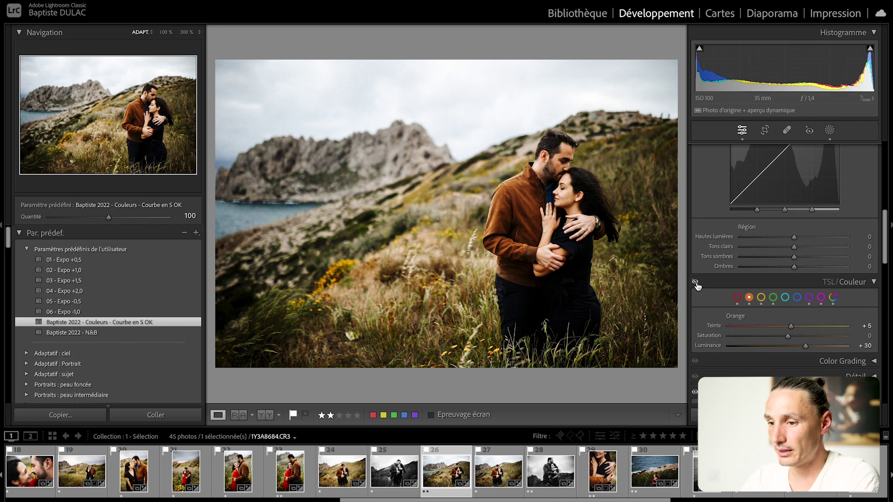
left_click(697, 284)
left_click(696, 284)
left_click(696, 284)
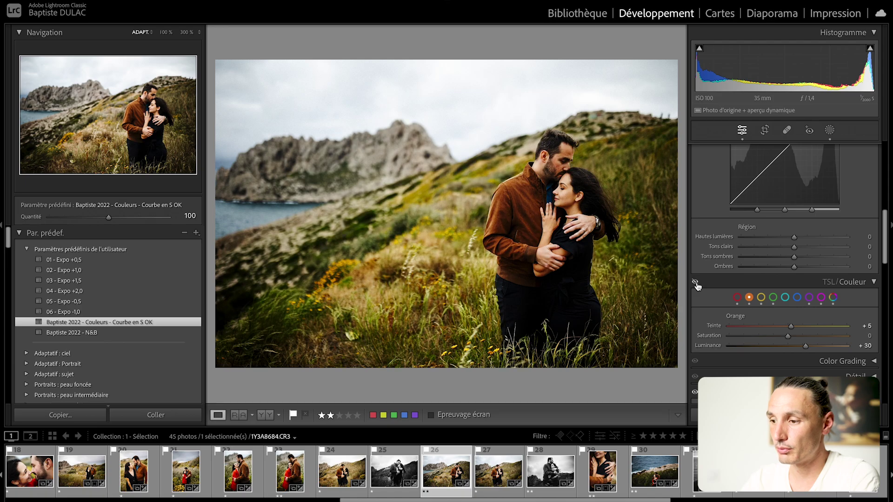
left_click(696, 284)
Review the photo's basic white balance and tone settings along with its tone curve
scroll(698, 286, "up", 1)
scroll(698, 285, "up", 4)
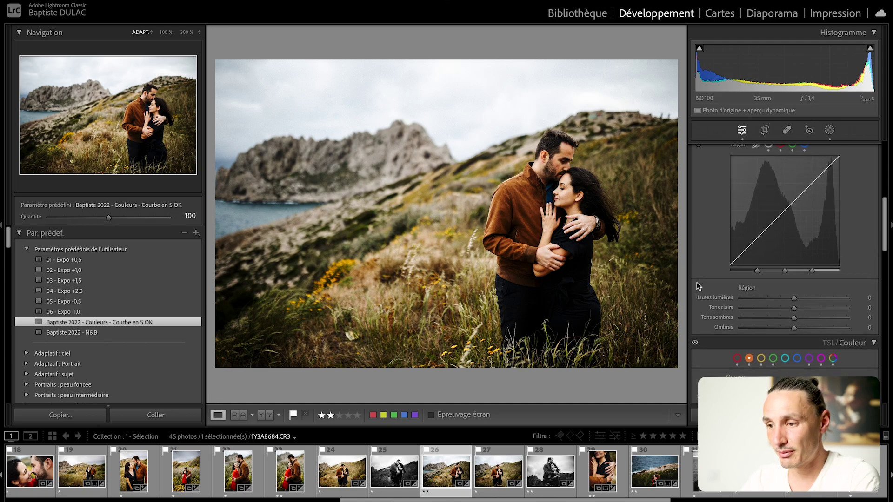
scroll(697, 285, "up", 3)
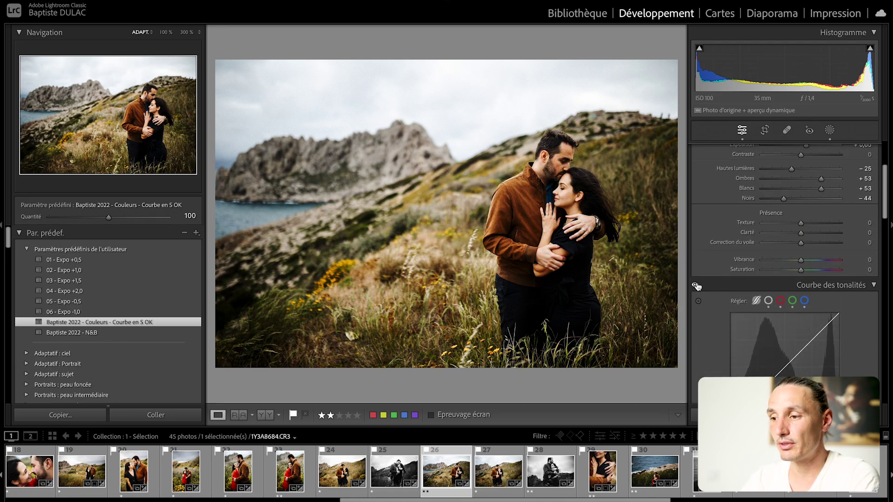
scroll(697, 286, "up", 2)
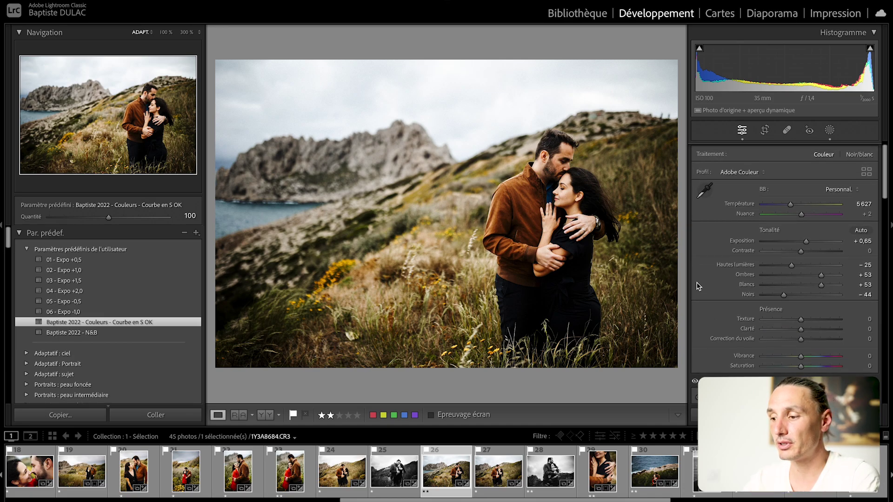
scroll(750, 331, "down", 10)
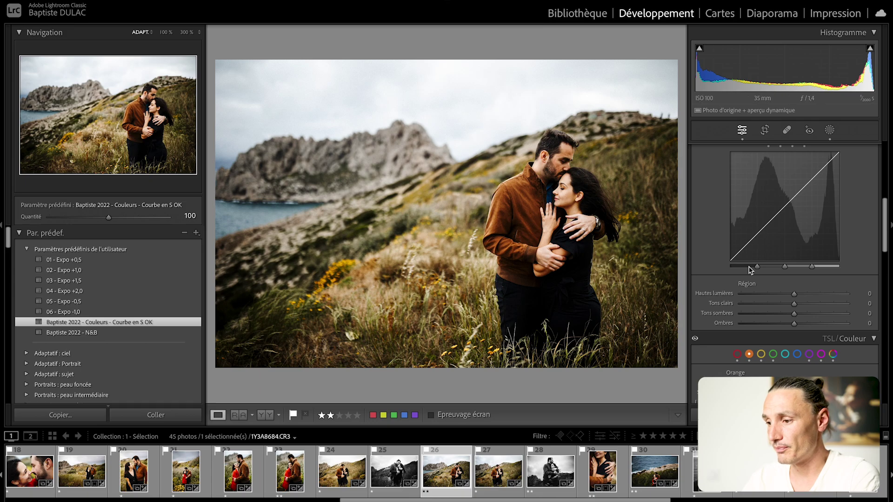
scroll(744, 266, "up", 3)
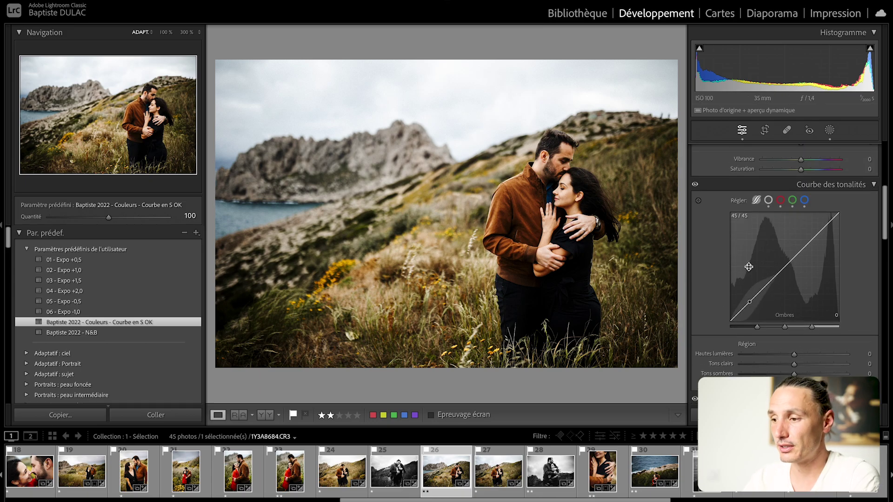
key("super+z")
Create a virtual copy of photo 1Y3A8684.CR3 and reset the copy's develop settings
right_click(439, 475)
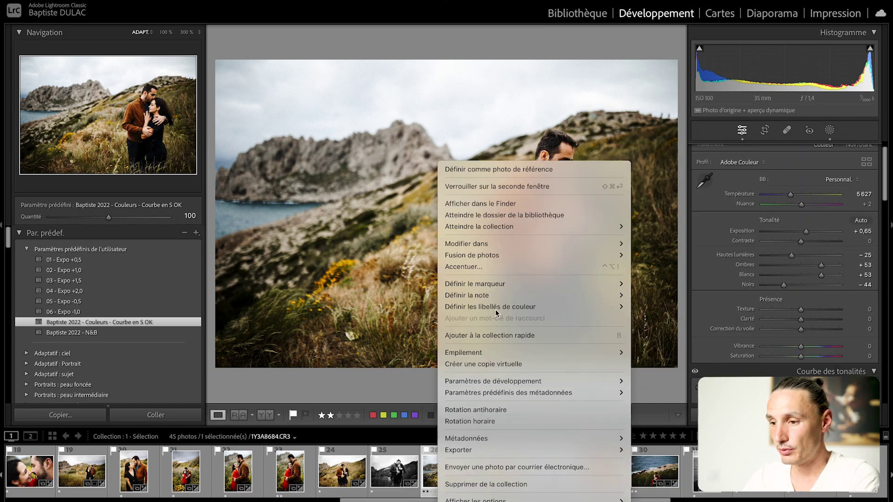
left_click(497, 365)
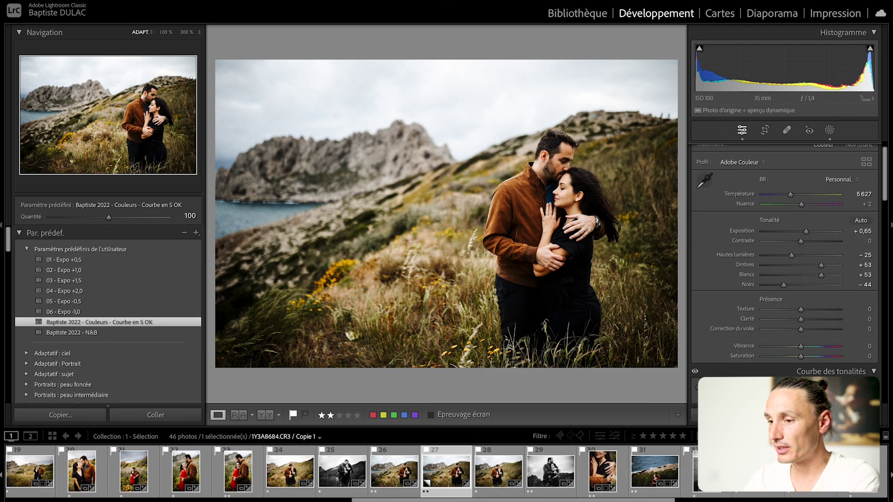
key("super+shift+r")
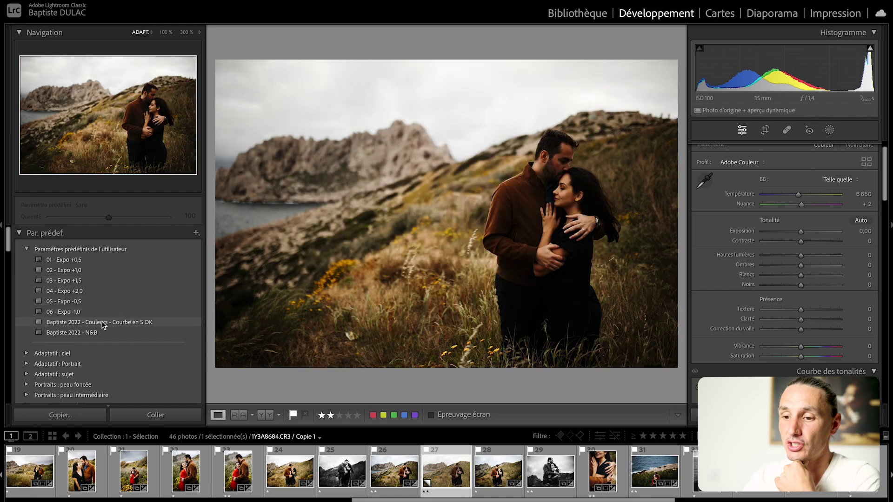
Try the Couleurs - Courbe en S OK preset with Exposition +0,75, Contraste +37, Hautes lumières -100, Ombres +73, Blancs +58 and Noirs -74, and undo everything
left_click(100, 323)
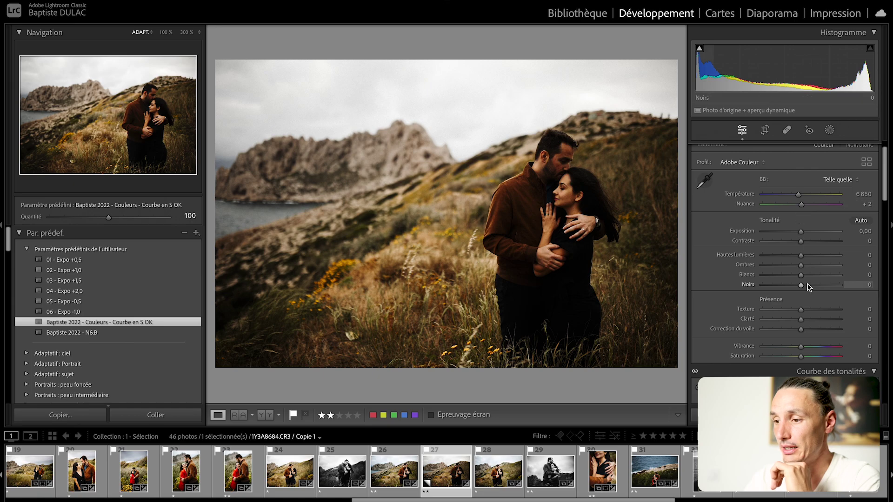
left_click_drag(801, 234, 773, 286)
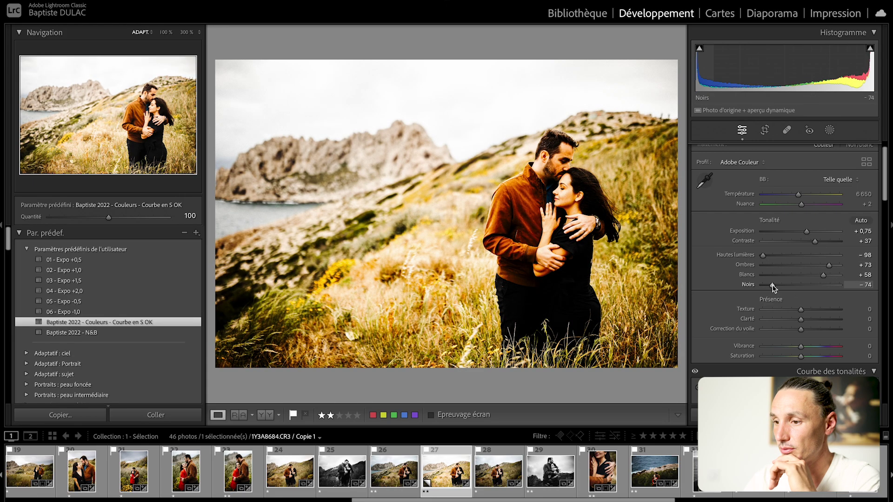
scroll(780, 260, "down", 2)
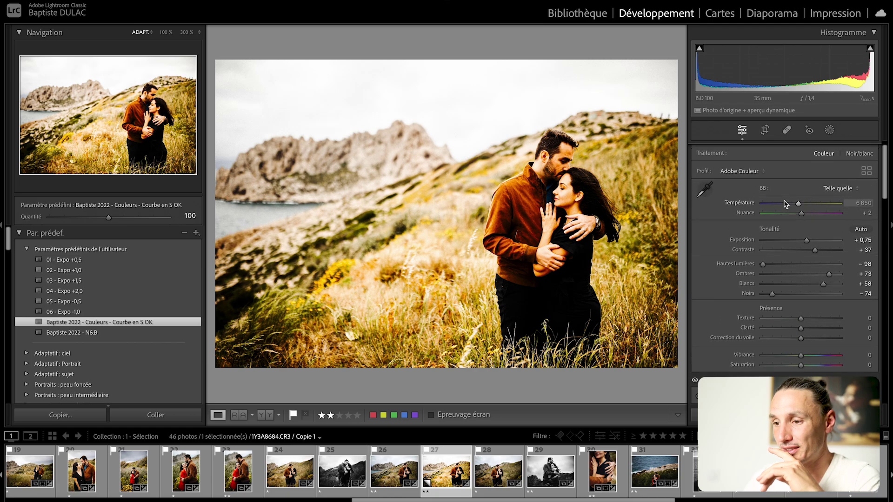
scroll(761, 266, "up", 3)
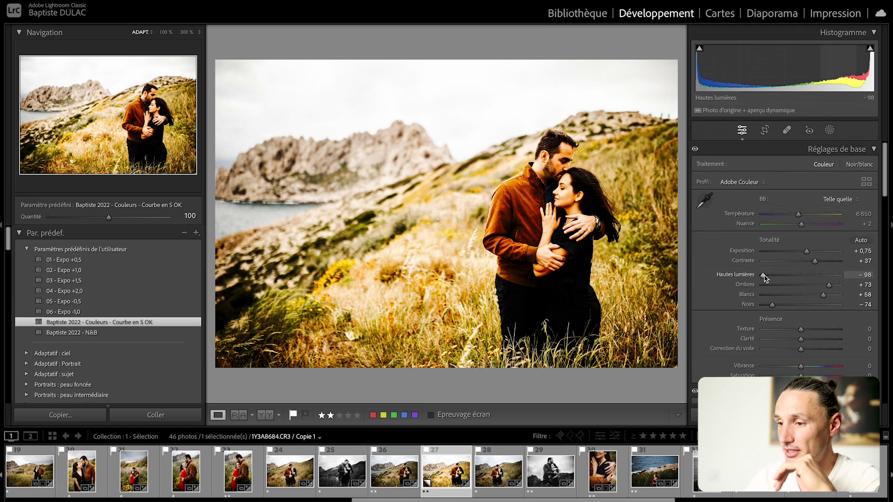
left_click_drag(764, 278, 760, 277)
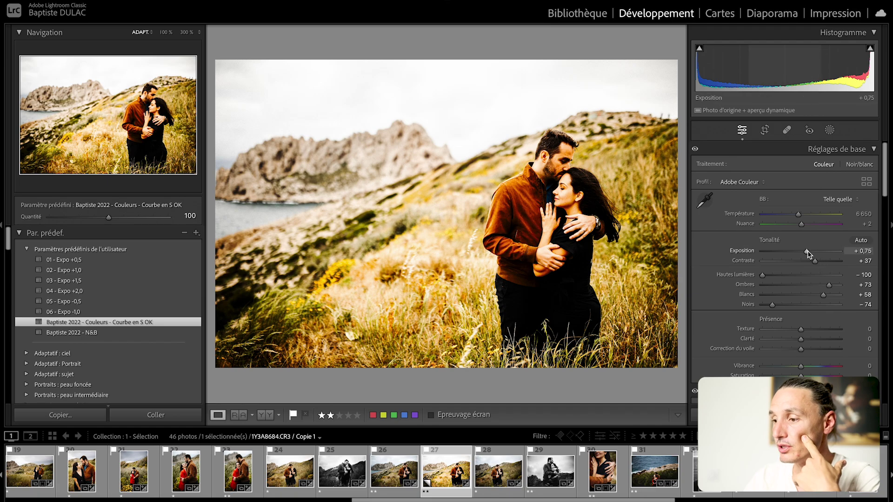
left_click_drag(808, 254, 806, 255)
scroll(831, 289, "down", 2)
key("ctrl+z")
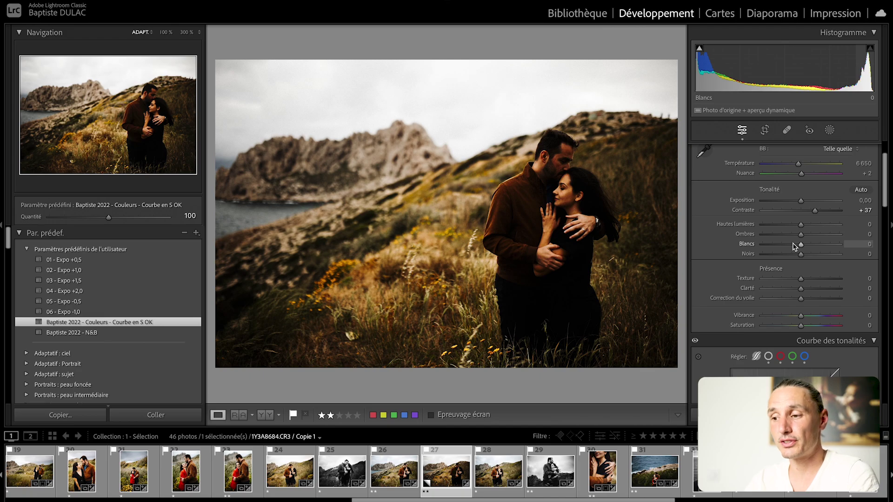
key("ctrl+z")
Apply the user preset ending in "Couleurs - Courbe en S OK" to the reset virtual copy
scroll(796, 246, "down", 3)
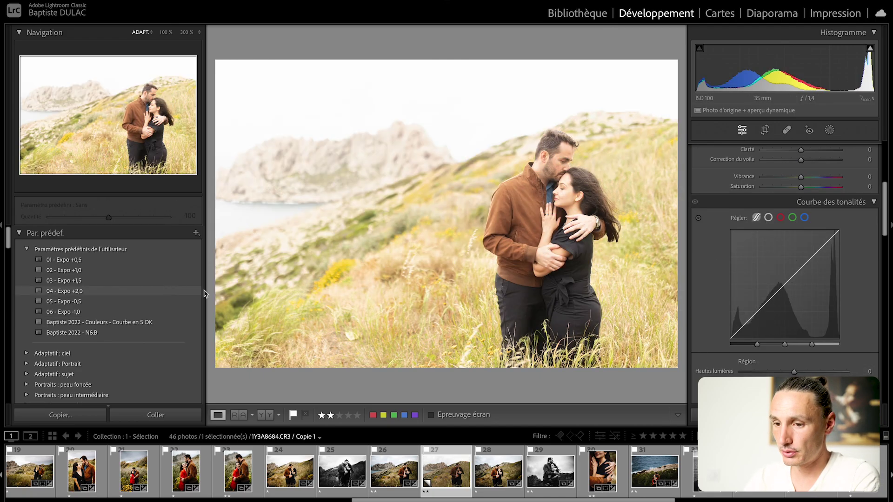
left_click(107, 333)
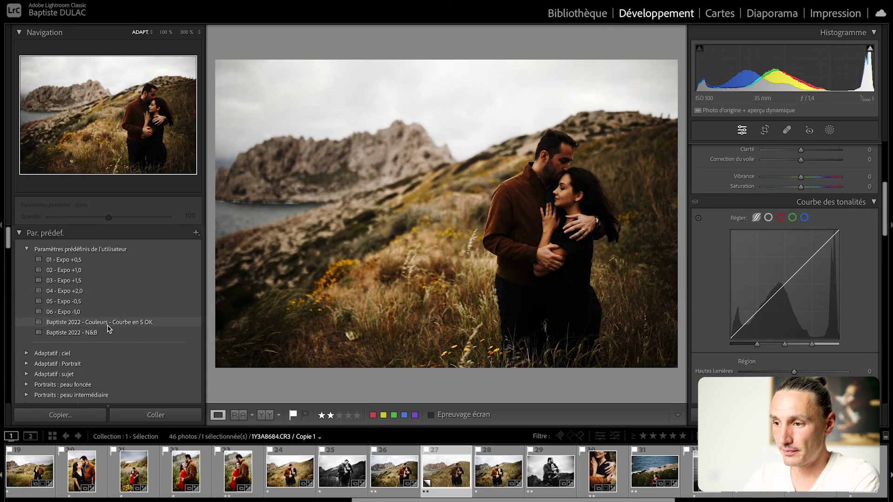
left_click(110, 323)
Compare the virtual copy with and without the preset's tone curve by toggling the Courbe des tonalités section
left_click(695, 203)
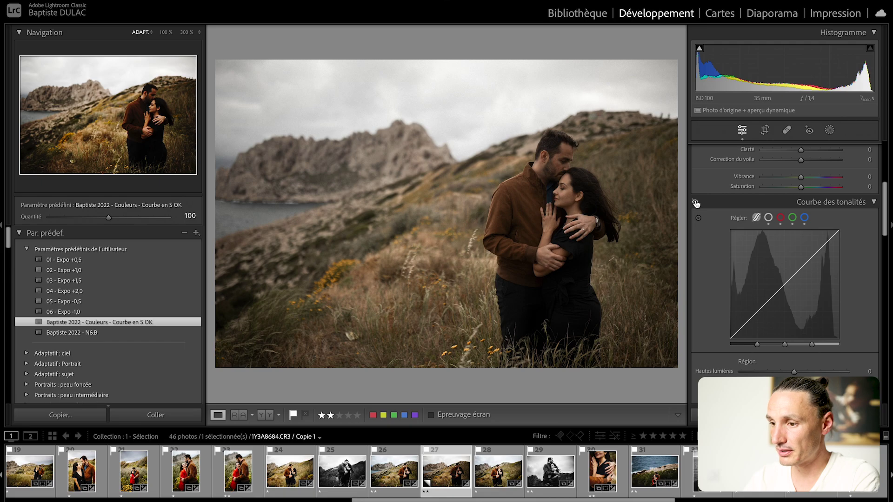
left_click(695, 204)
left_click(695, 203)
left_click(695, 203)
left_click(695, 203)
left_click(695, 203)
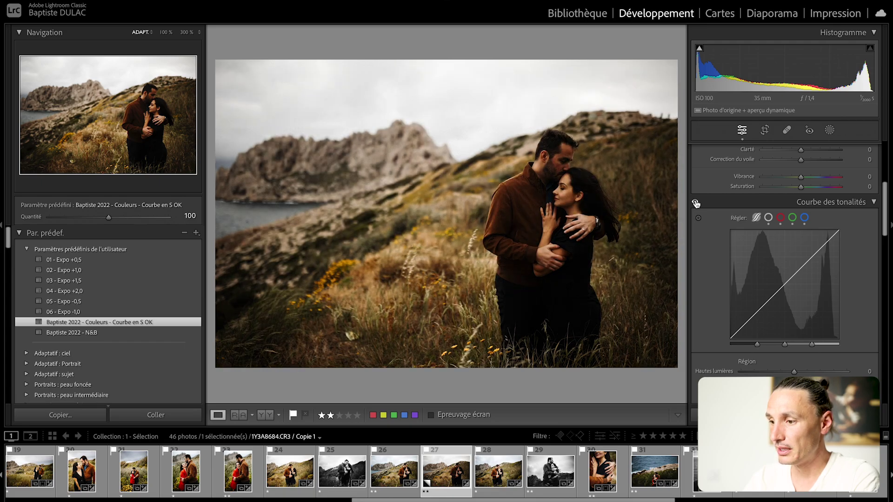
Try reshaping the parametric tone curve with Ombres at -29 and +52 and Hautes lumières at -69, and undo these changes
scroll(768, 219, "down", 2)
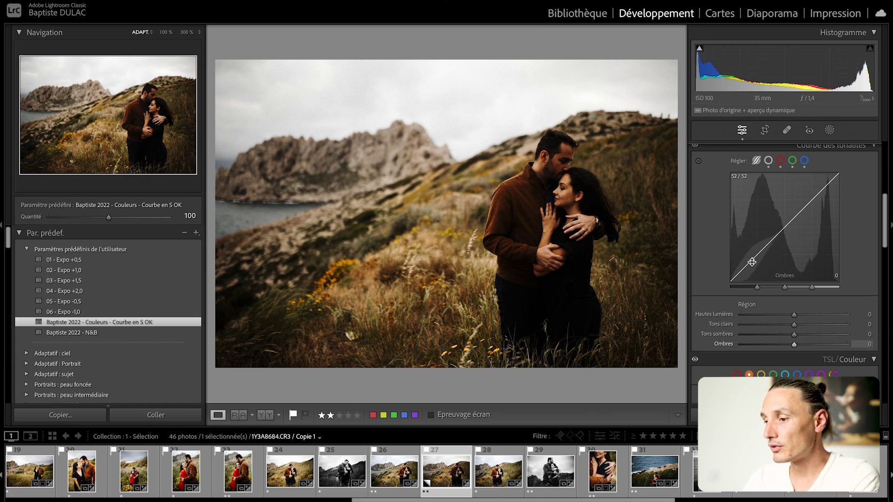
mouse_move(753, 260)
left_mouse_down()
mouse_move(752, 275)
mouse_move(752, 265)
left_mouse_up()
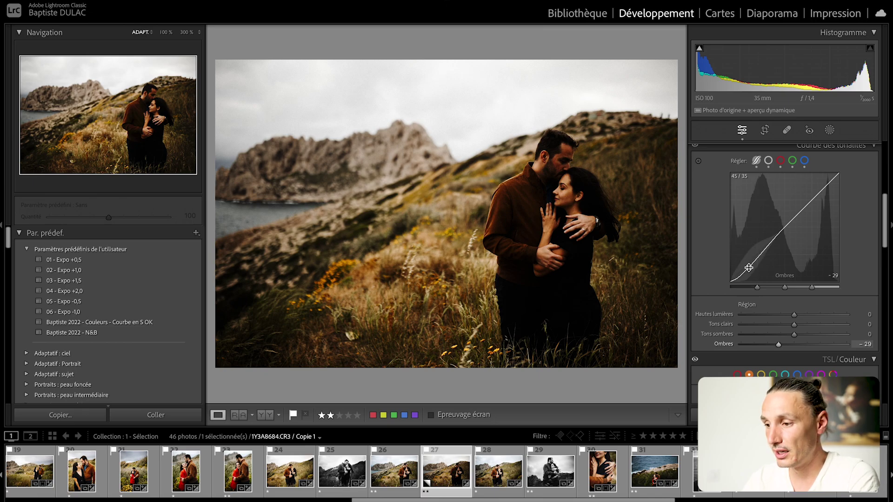
left_click_drag(750, 269, 749, 256)
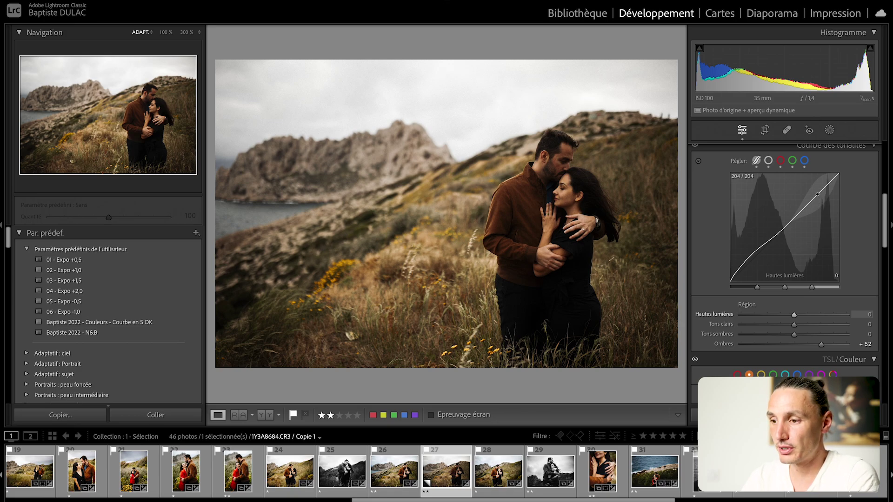
mouse_move(817, 194)
left_mouse_down()
mouse_move(817, 187)
mouse_move(818, 210)
left_mouse_up()
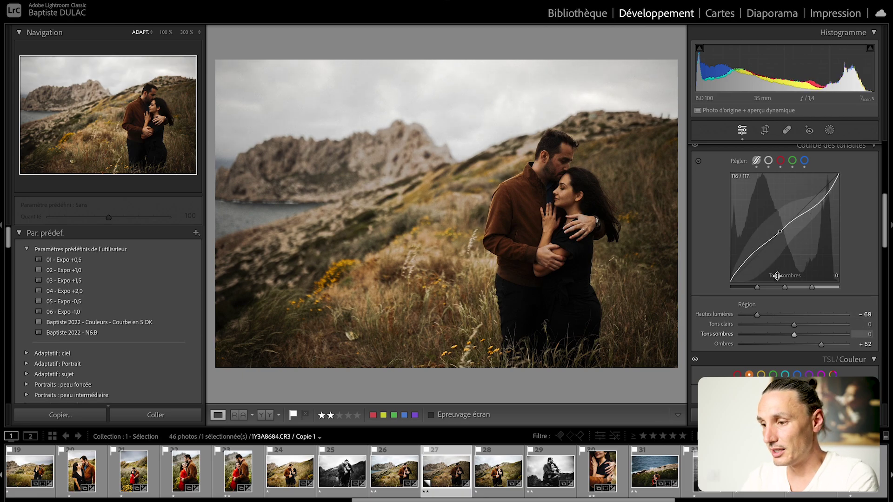
key("ctrl+z")
key("ctrl+z")
key("ctrl+z")
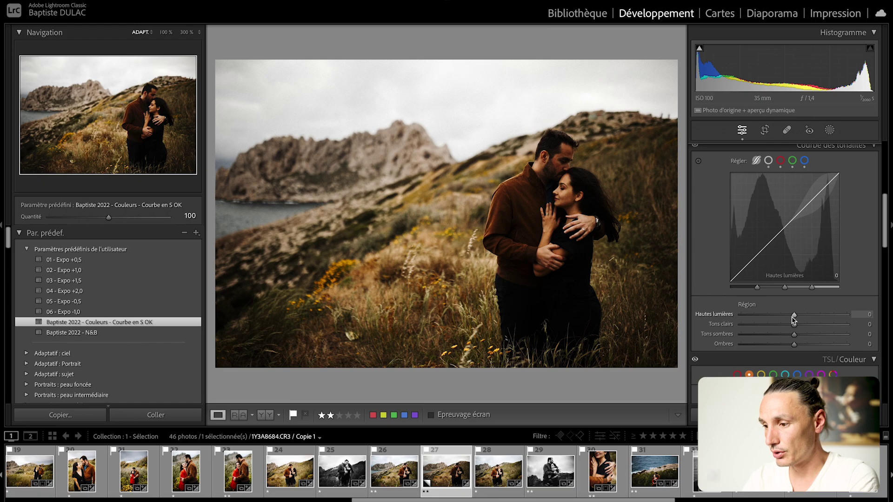
Shape an S-curve with the tone curve regions: Hautes lumières +52, Tons clairs +26, Tons sombres -31 and Ombres -30
left_click_drag(794, 317, 778, 334)
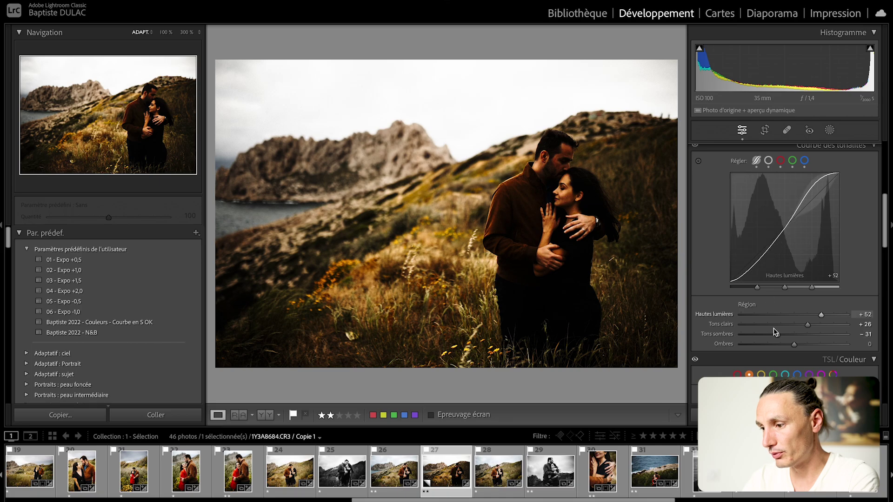
left_click_drag(793, 347, 778, 350)
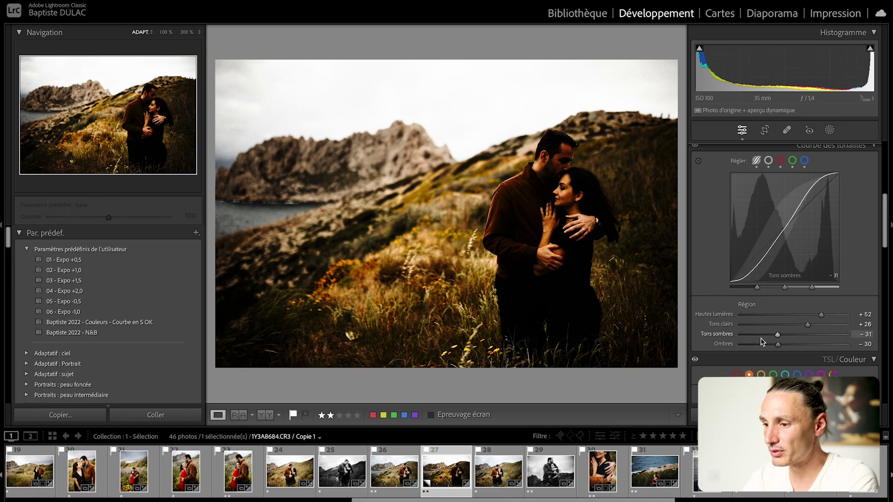
scroll(790, 242, "up", 5)
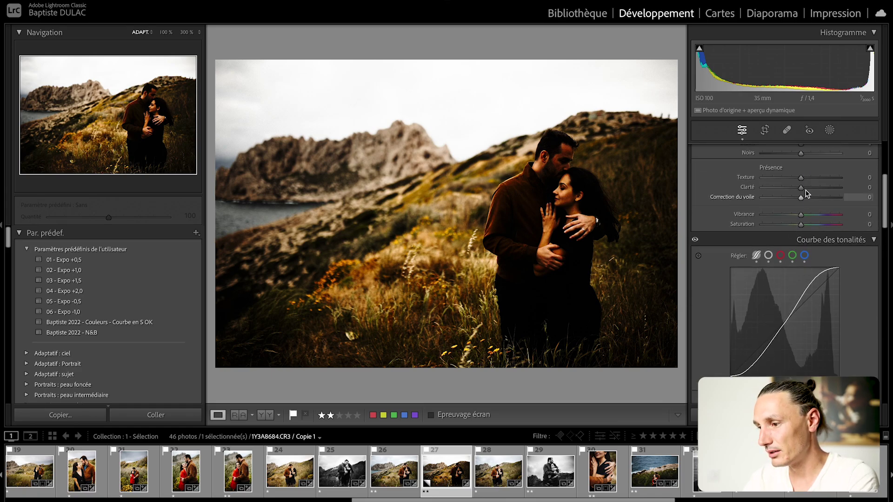
Examine the parametric tone curve and the red, green and blue channel curves of the virtual copy
scroll(799, 288, "down", 3)
scroll(803, 302, "down", 2)
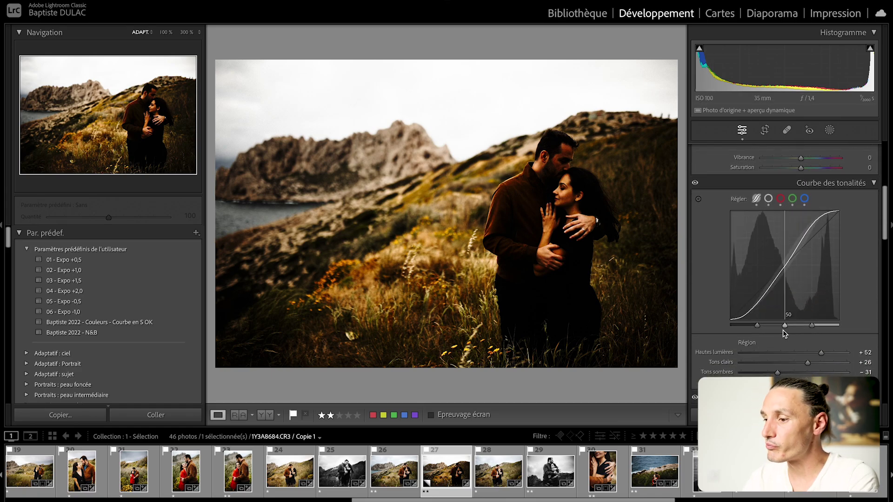
left_click_drag(780, 288, 779, 276)
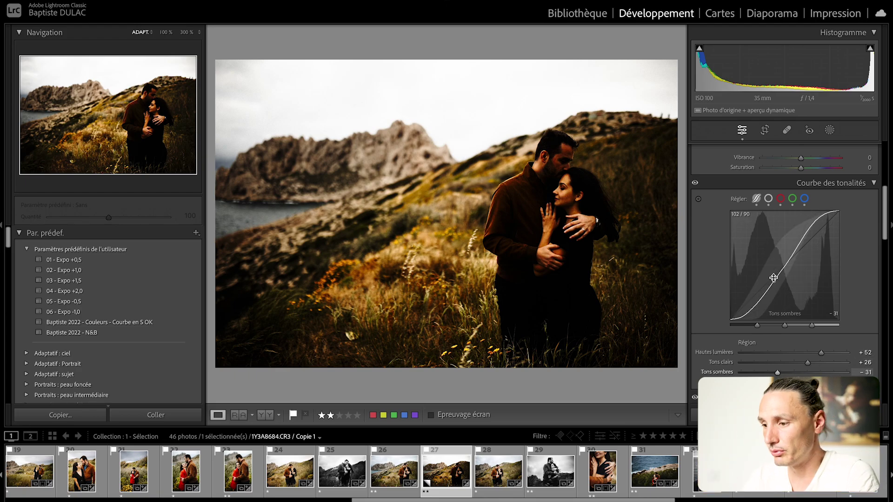
scroll(772, 278, "down", 3)
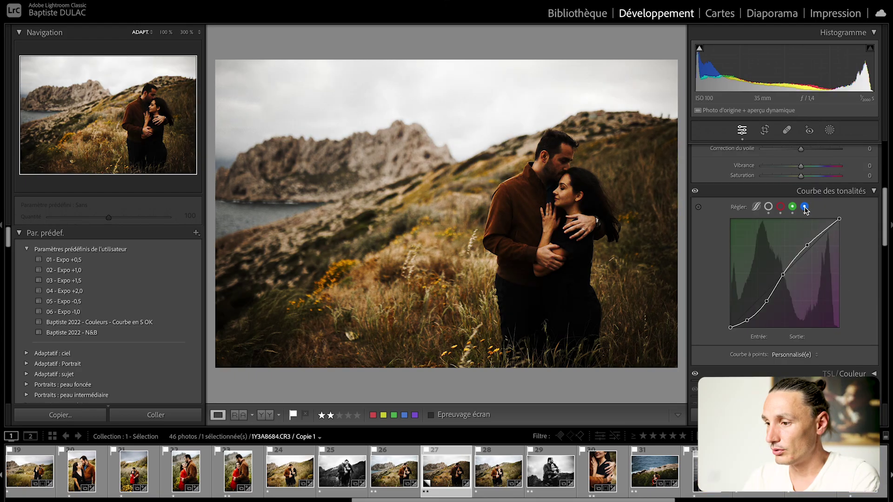
left_click(805, 208)
left_click(780, 207)
left_click(768, 207)
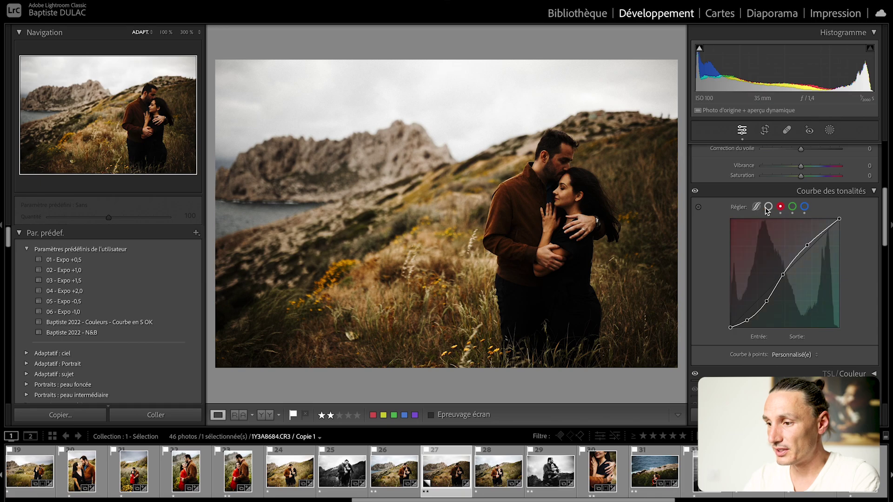
left_click(781, 207)
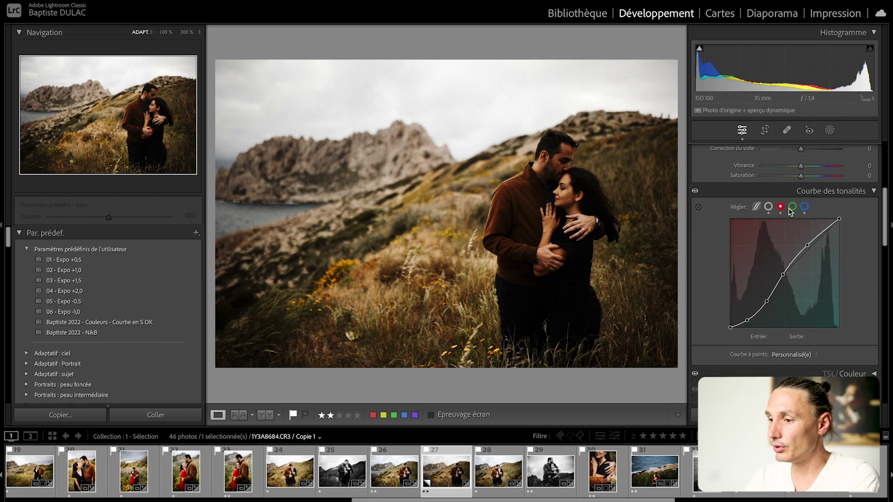
left_click(805, 208)
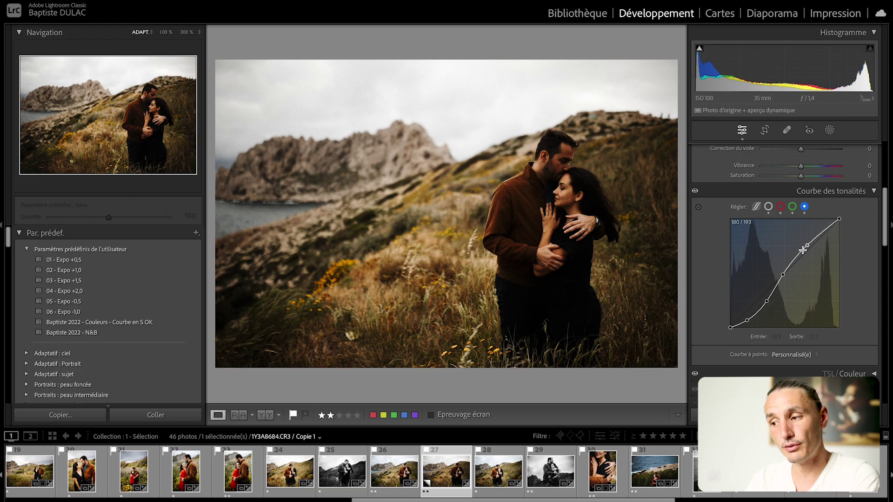
left_click(792, 207)
left_click(804, 207)
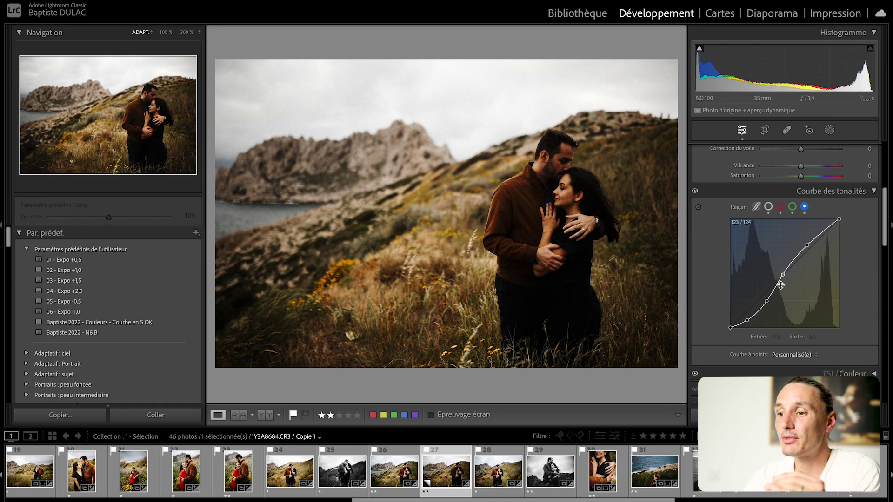
left_click(781, 207)
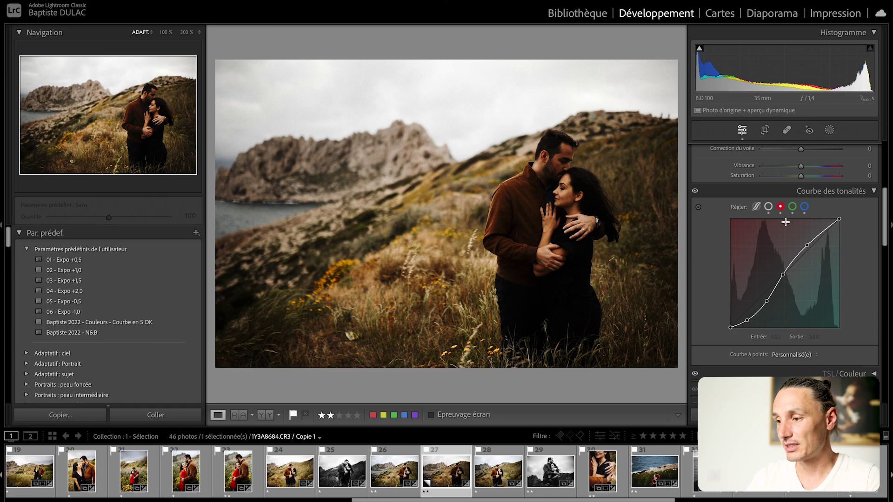
left_click(792, 208)
left_click(804, 207)
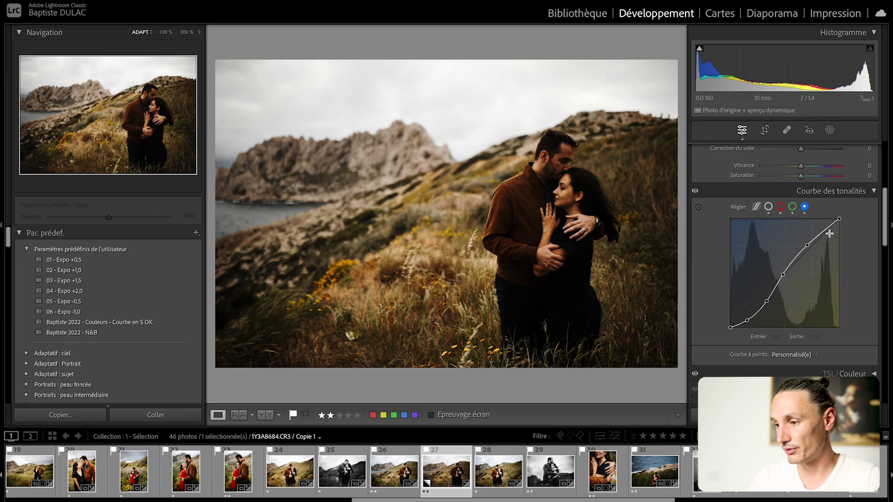
Compare the tone curve's overall point curve with its separate red, green and blue channel curves
left_click(769, 207)
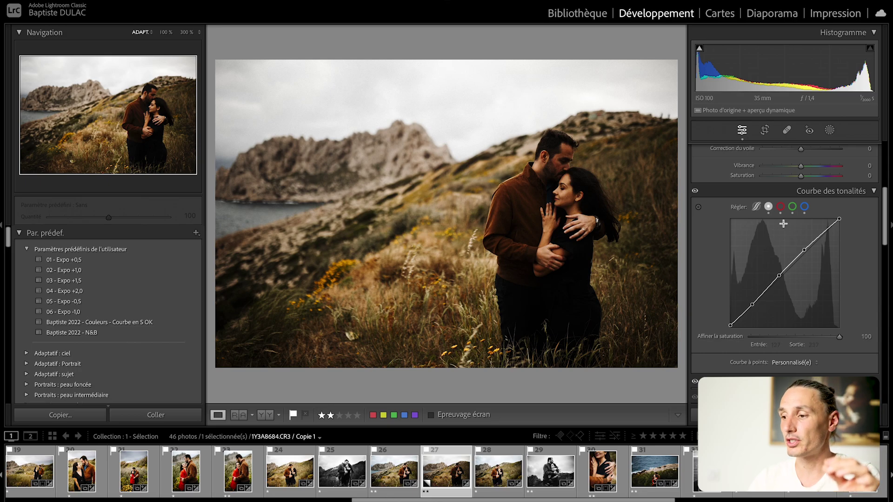
left_click(781, 207)
left_click(794, 208)
left_click(805, 207)
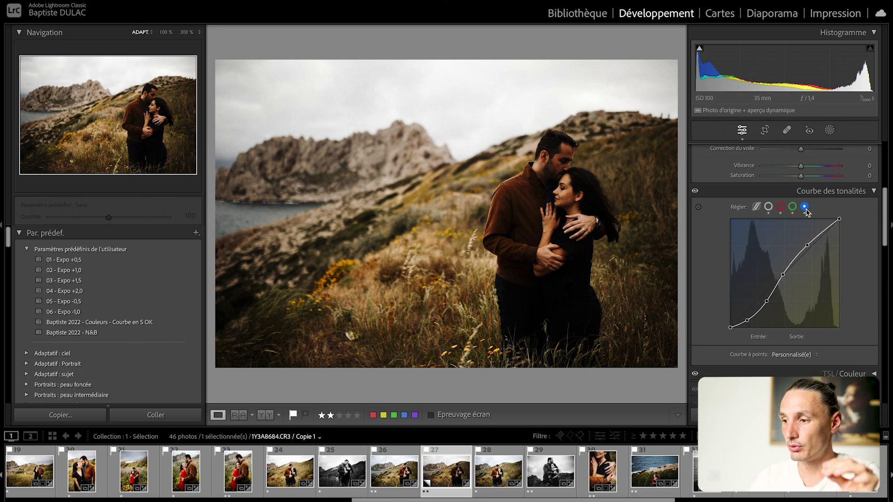
left_click(769, 208)
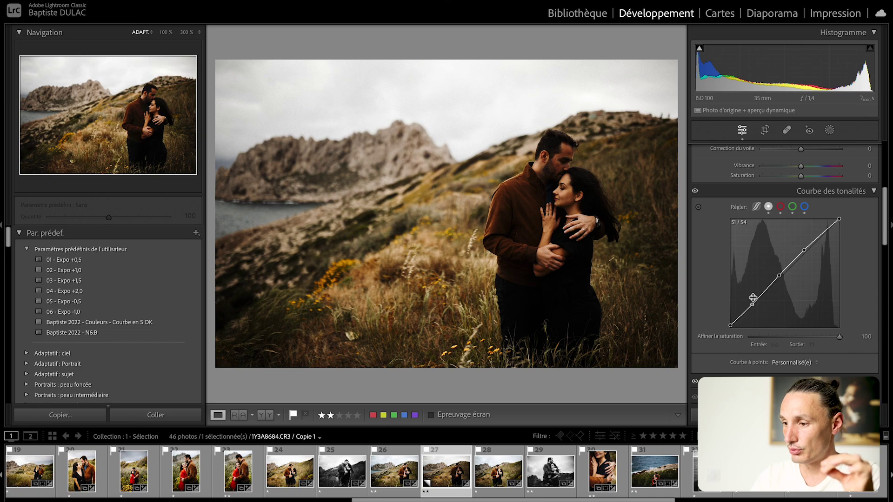
left_click(781, 208)
left_click(793, 208)
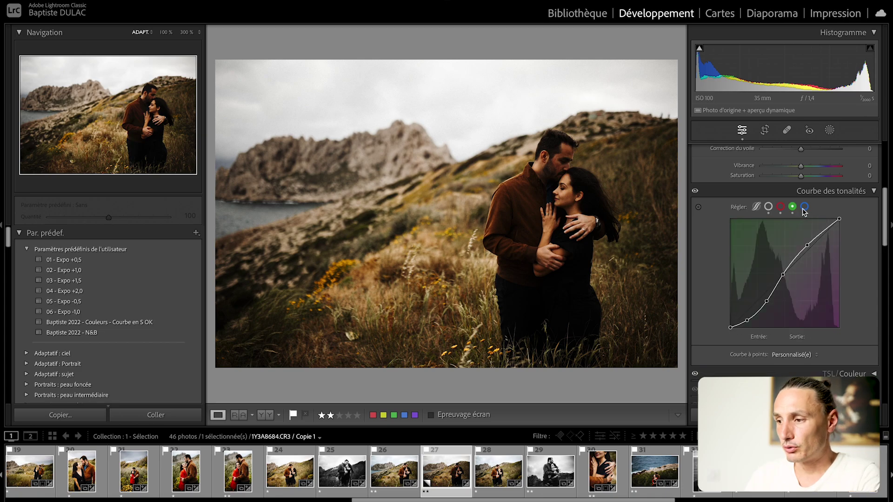
left_click(804, 207)
left_click(793, 208)
left_click(780, 207)
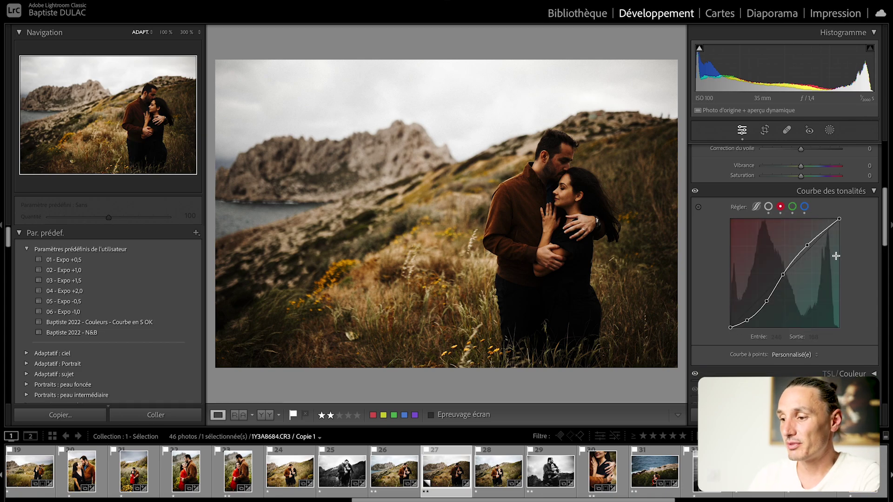
Try lowering the shadows on the overall point curve, then undo back to a linear curve without the preset
left_click(769, 206)
left_click_drag(754, 305, 755, 316)
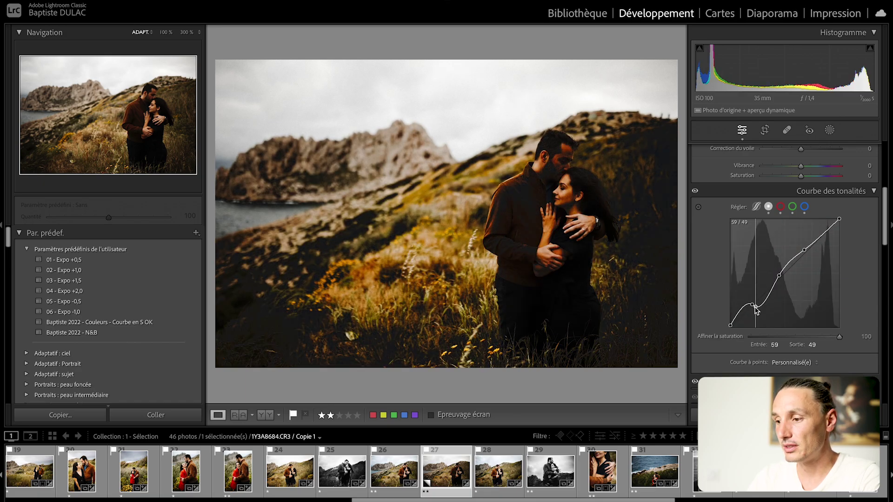
key("ctrl+z")
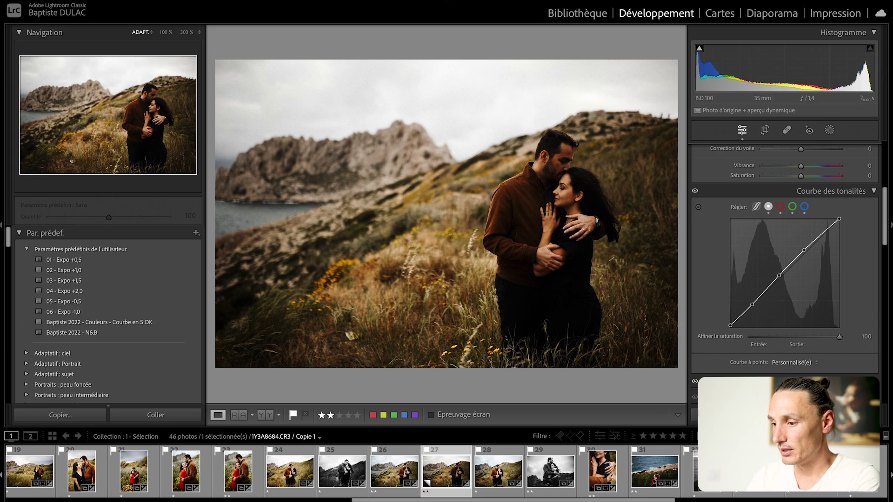
key("ctrl+z")
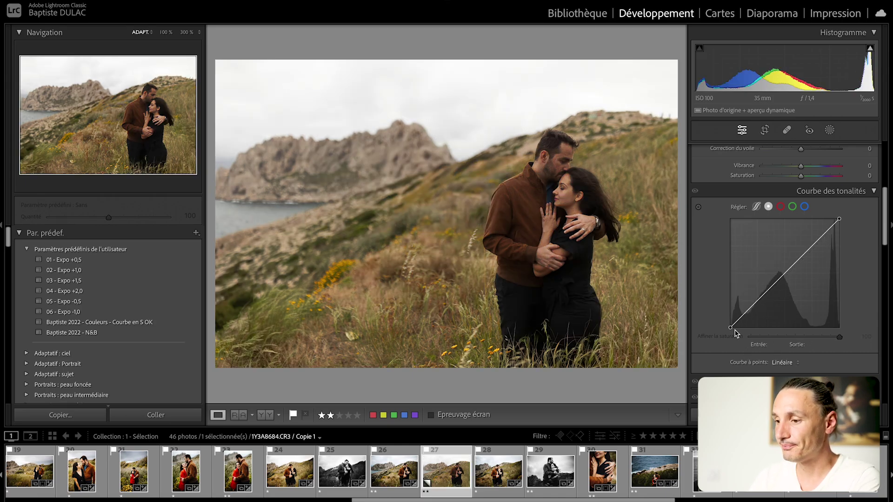
Shape a faded S-curve on the point curve: black point output 20, shadow point 56/60 and highlight point 184/204
mouse_move(729, 328)
left_mouse_down()
mouse_move(729, 316)
mouse_move(729, 328)
left_mouse_up()
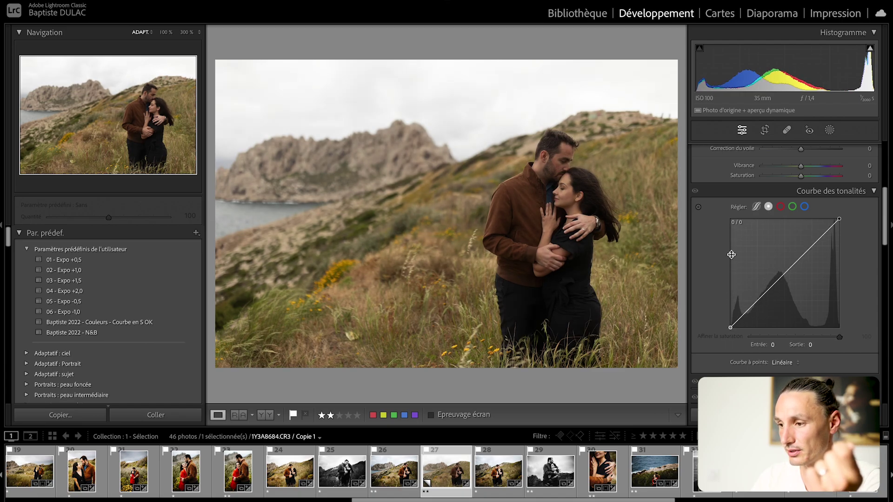
left_click_drag(730, 328, 724, 320)
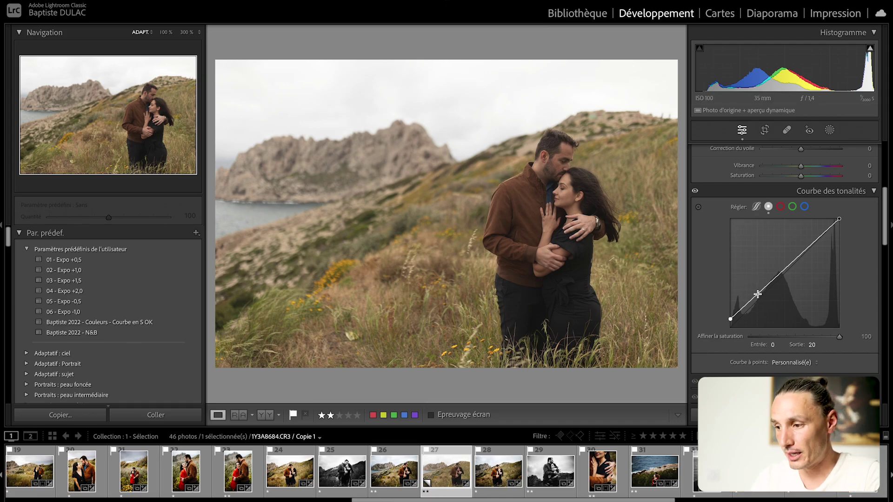
left_click_drag(758, 294, 754, 304)
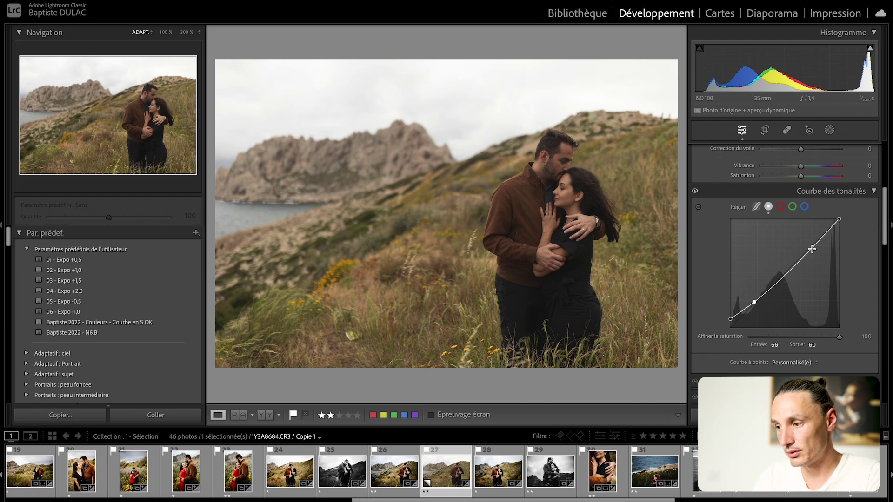
left_click_drag(812, 250, 809, 240)
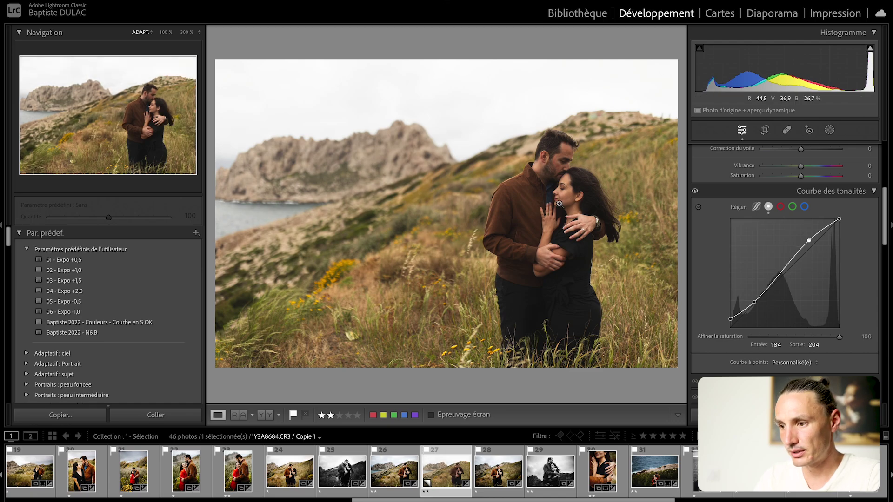
Compare the photo with and without the new point curve by repeatedly toggling the Courbe des tonalités adjustments
left_click(695, 192)
left_click(695, 192)
left_click(695, 193)
left_click(695, 193)
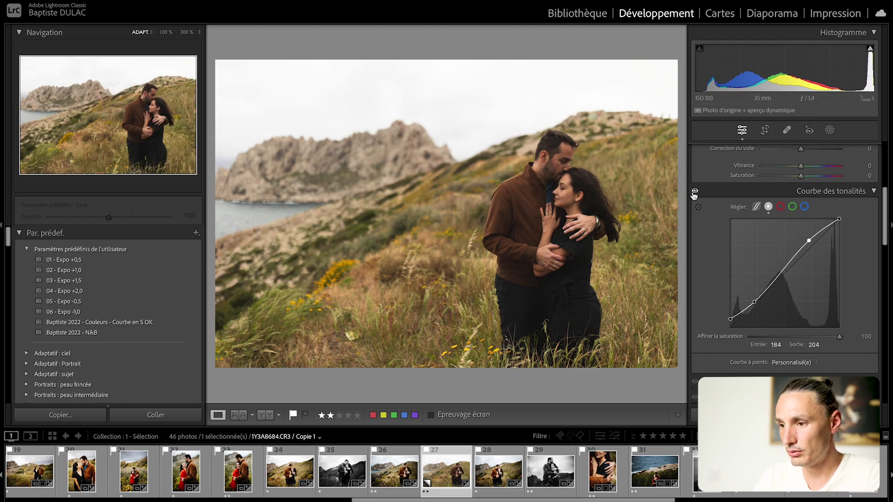
left_click(695, 192)
left_click(695, 193)
left_click(695, 192)
left_click(695, 192)
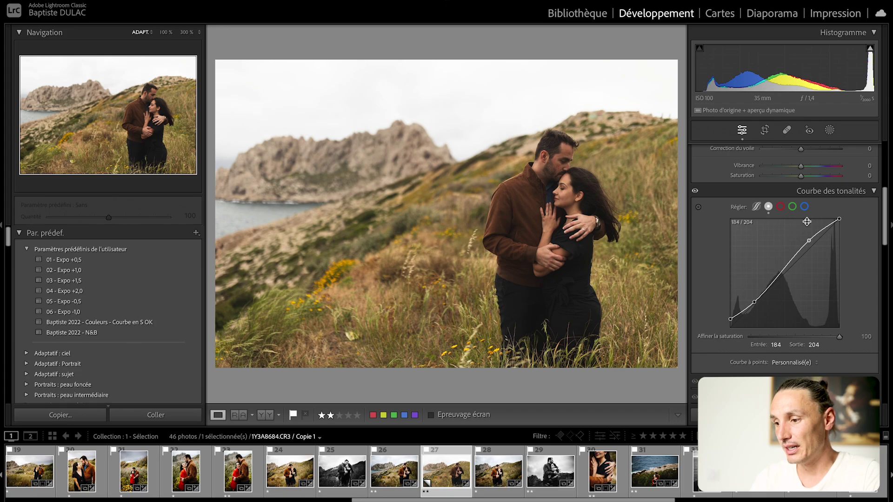
Add a parametric S-curve with Hautes lumières +17, Tons clairs +17, Tons sombres -18 and Ombres -17, and return to the point curve
left_click(756, 207)
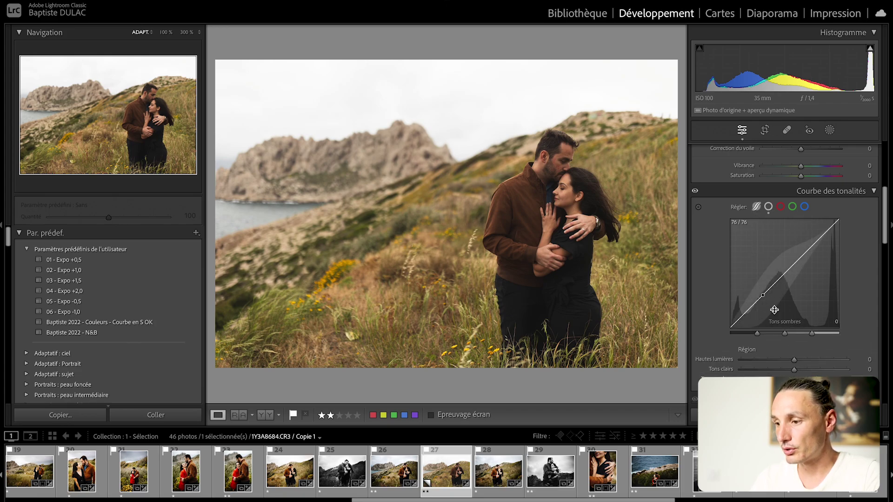
left_click_drag(794, 327, 785, 361)
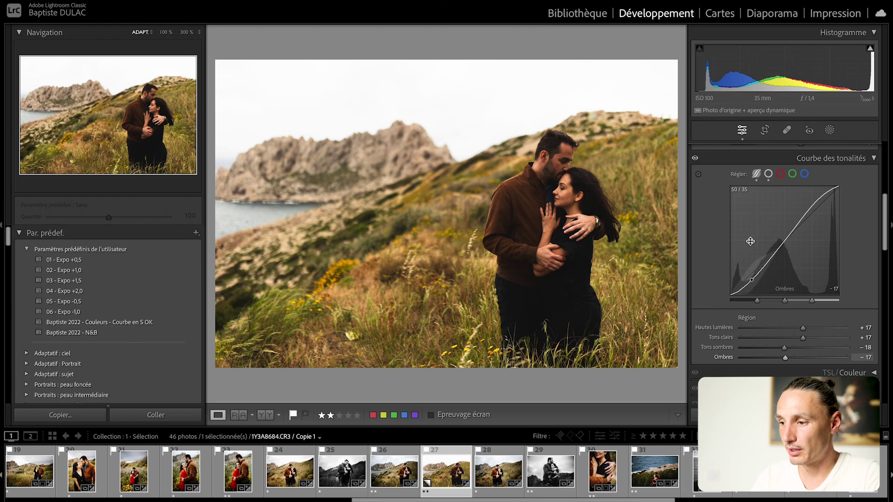
left_click(768, 174)
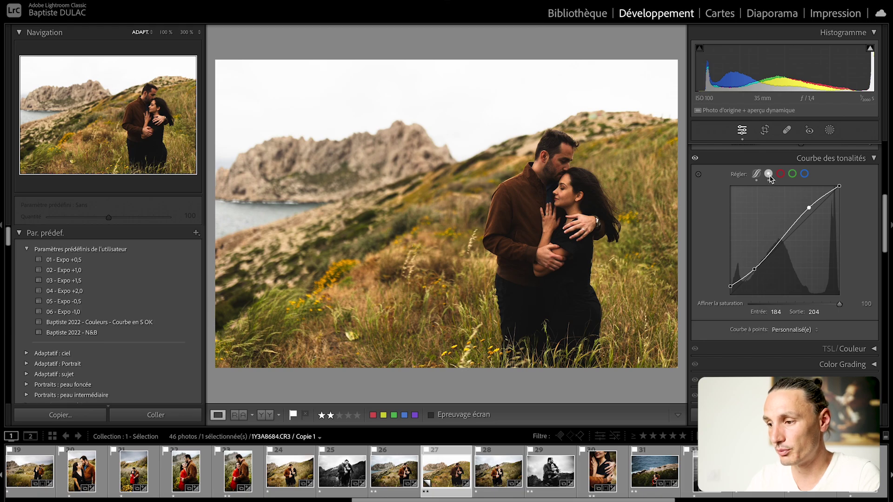
Turn off the Courbe des tonalités adjustments and bring up the basic Tonalité settings
scroll(792, 224, "up", 3)
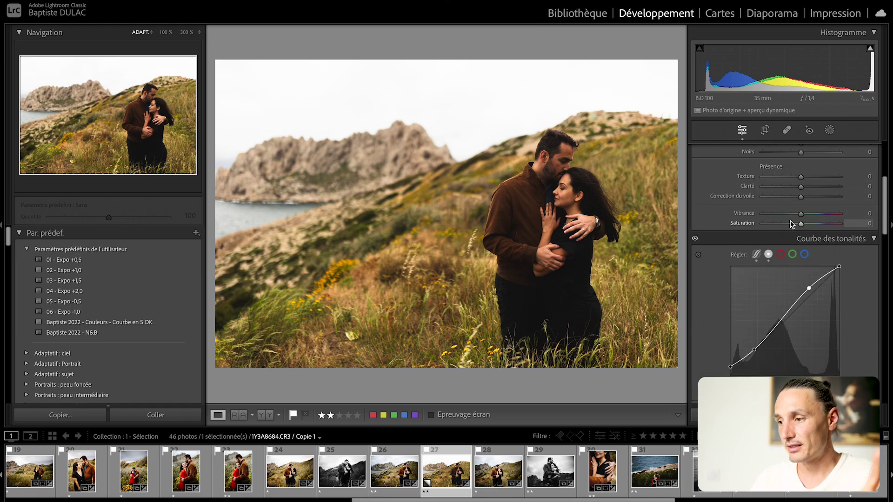
scroll(791, 225, "up", 4)
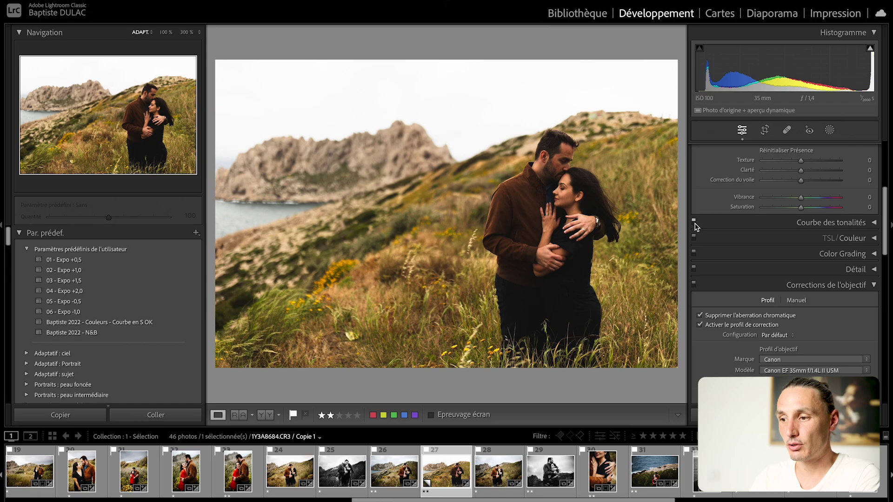
left_click(694, 222, "alt")
scroll(775, 224, "up", 2)
scroll(775, 224, "up", 4)
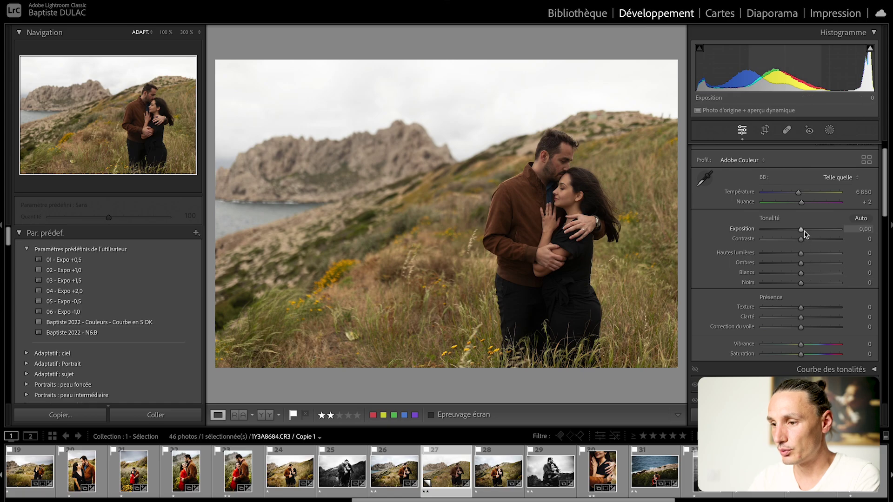
Try building contrast with basic settings: Contraste +55, Hautes lumières +49, Ombres -24, Blancs +57 and Noirs -34
left_click_drag(811, 239, 790, 285)
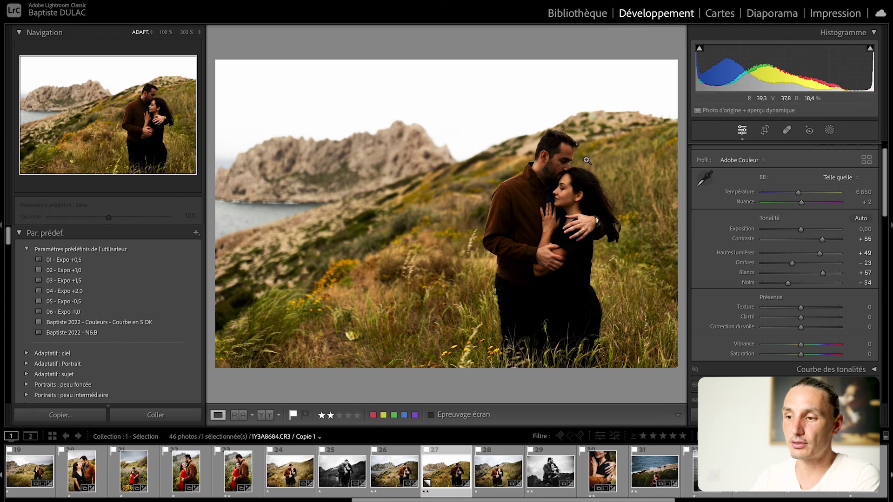
scroll(822, 294, "down", 3)
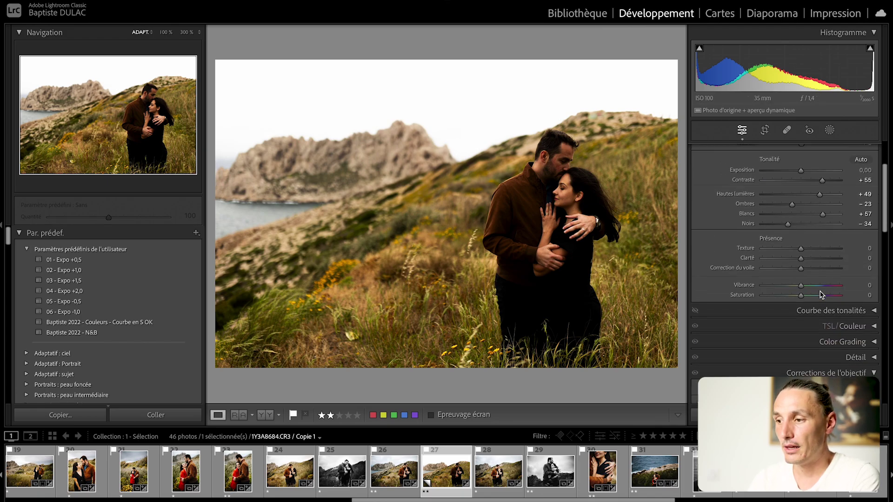
scroll(805, 232, "up", 2)
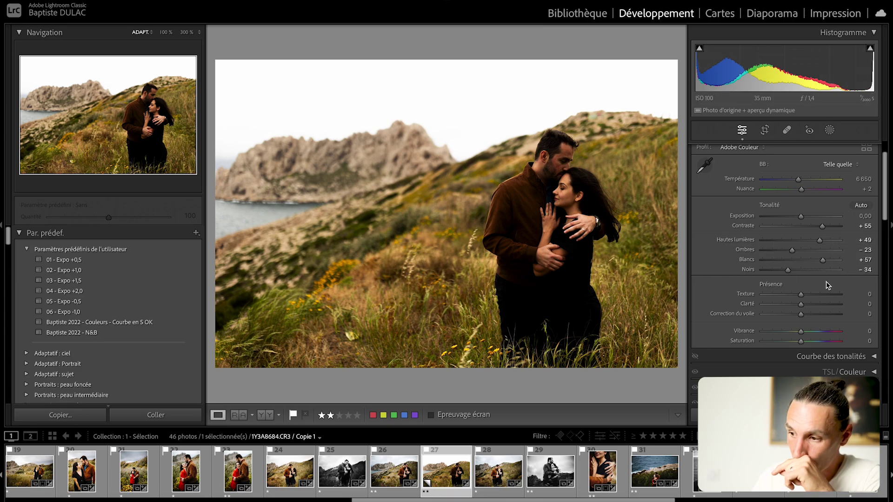
mouse_move(795, 254)
left_mouse_down()
mouse_move(824, 257)
mouse_move(792, 258)
left_mouse_up()
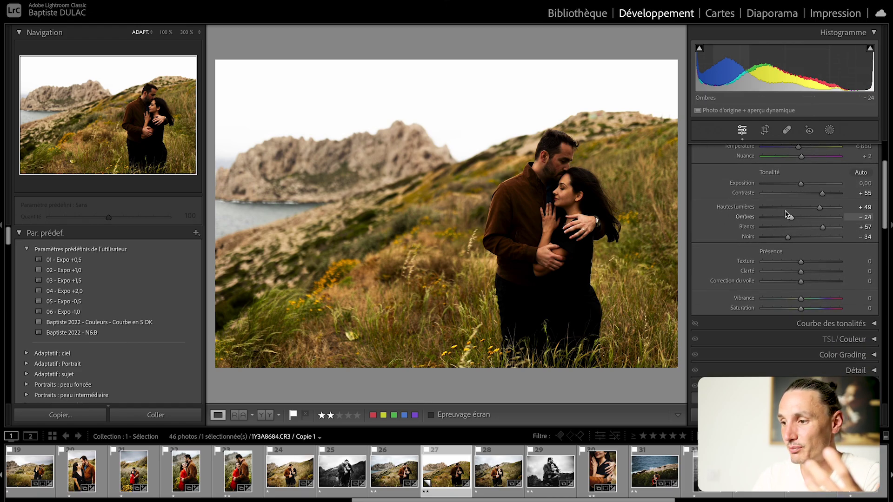
Reset Contraste, Hautes lumières, Ombres, Blancs and Noirs to 0
double_click(743, 193)
double_click(742, 207)
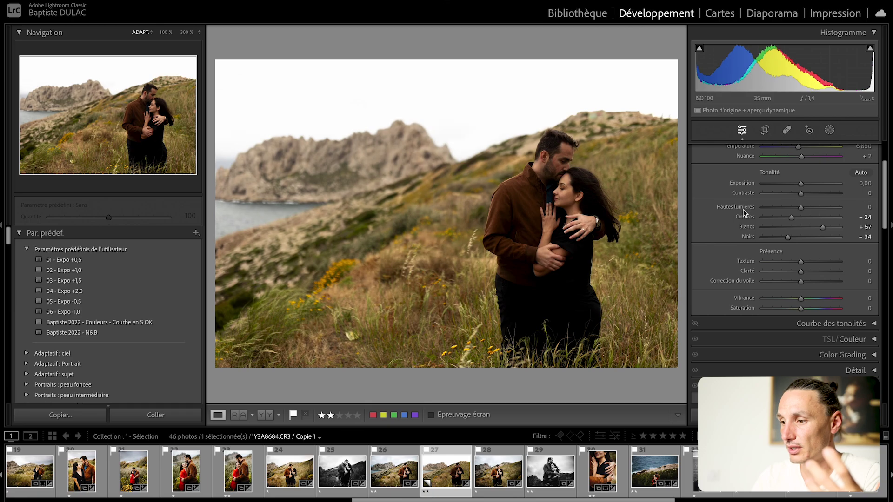
double_click(744, 218)
double_click(746, 227)
double_click(747, 237)
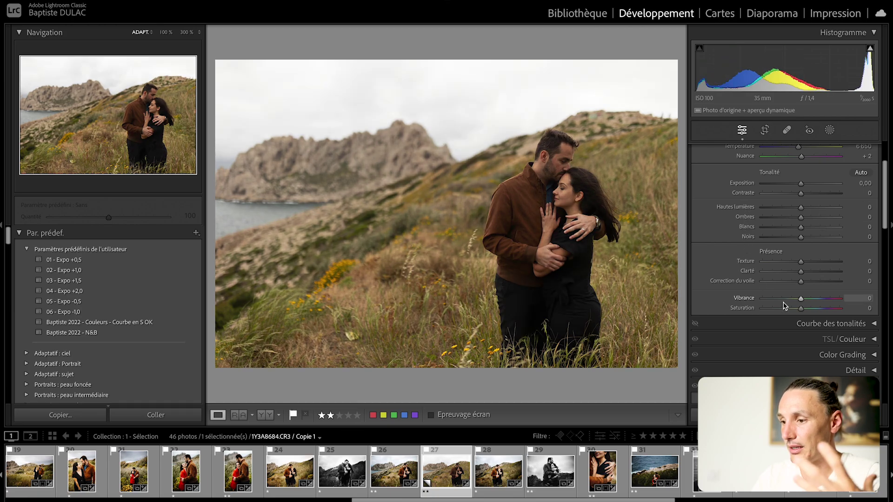
Turn the Courbe des tonalités adjustments back on and try Hautes lumières -50, Ombres +44, Blancs +47 and Noirs -20
left_click(695, 323)
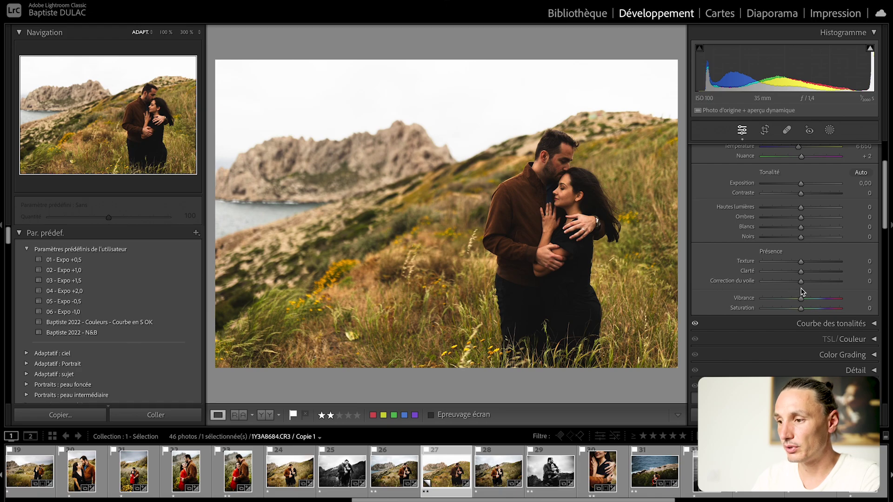
scroll(797, 284, "up", 2)
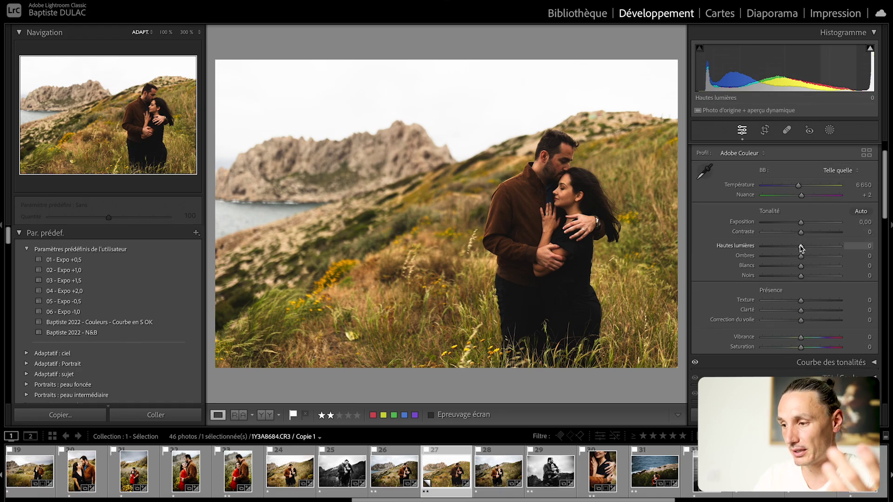
left_click_drag(801, 249, 819, 269)
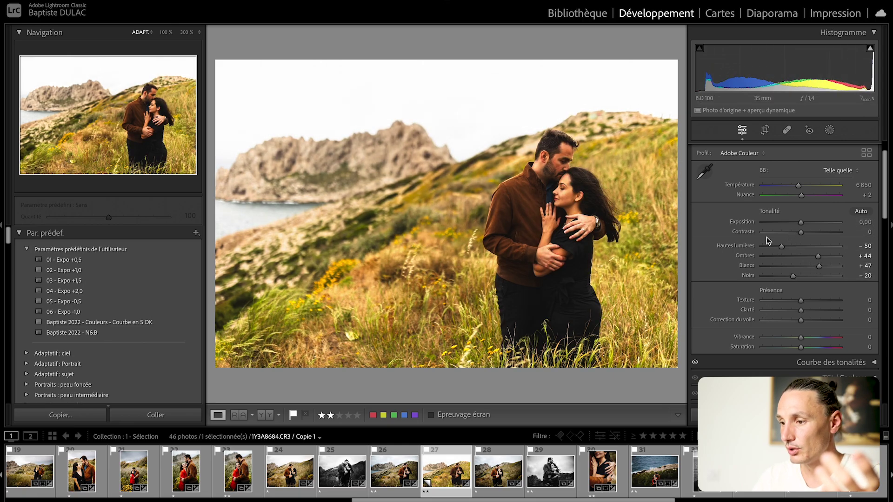
Reset Hautes lumières, Ombres, Blancs and Noirs to 0 with the tone curve still active
double_click(744, 246)
double_click(745, 256)
double_click(746, 265)
double_click(748, 276)
Expand the Courbe des tonalités settings and apply the user's 2022 "Couleurs - Courbe en S OK" preset
scroll(747, 275, "down", 2)
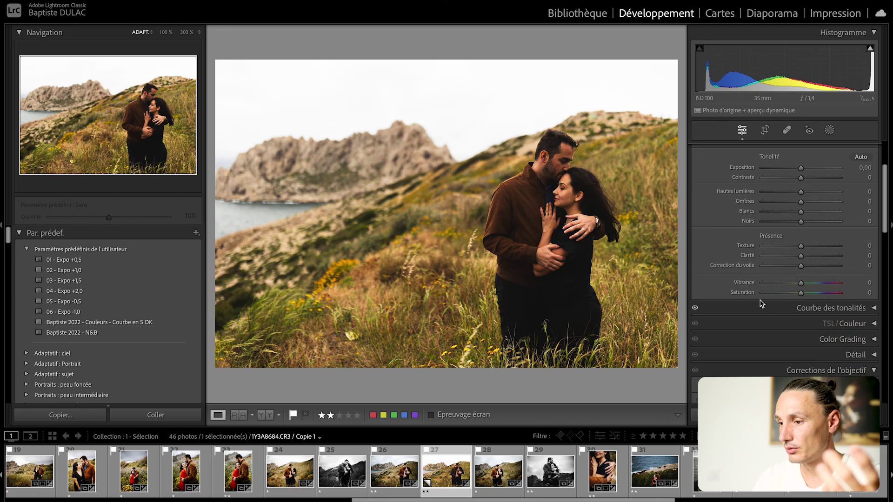
left_click(822, 309)
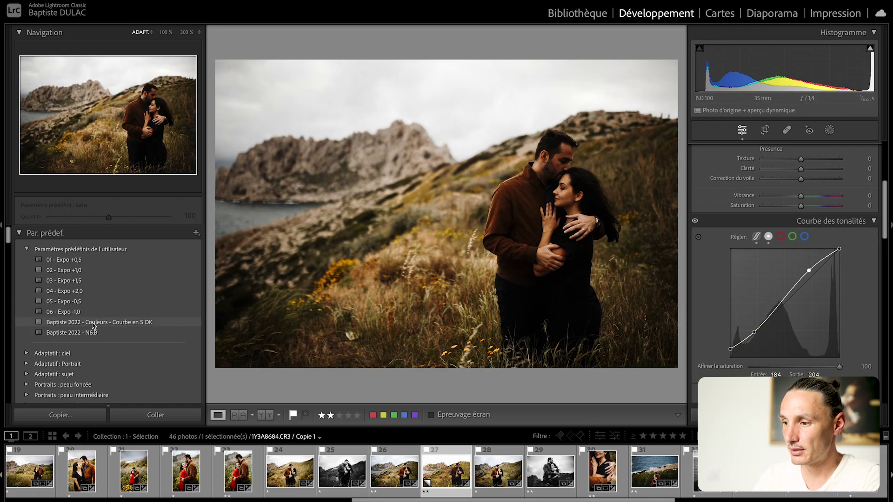
left_click(92, 323)
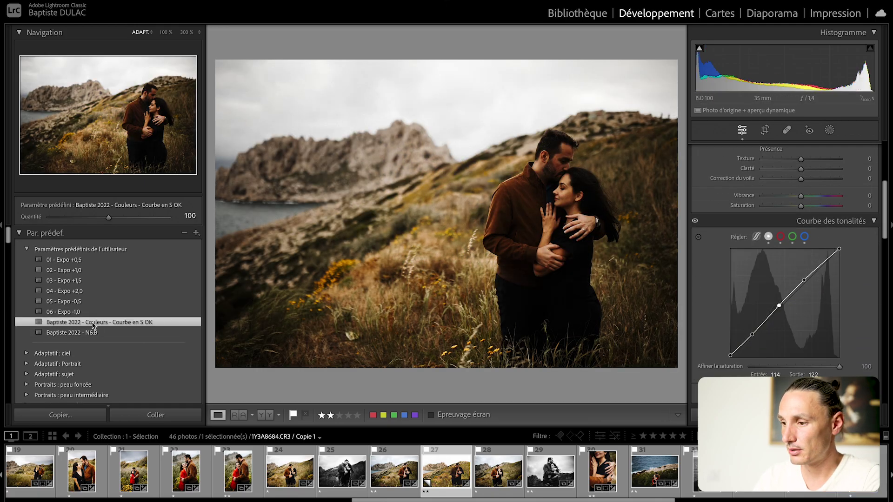
Review the preset's red and green channel curves and collapse the Courbe des tonalités settings
left_click(782, 237)
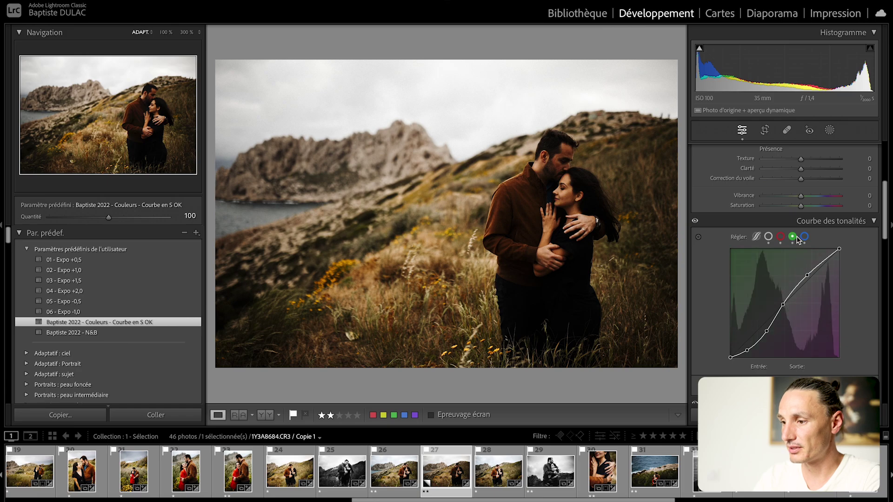
left_click(793, 237)
left_click(782, 238)
left_click(790, 221)
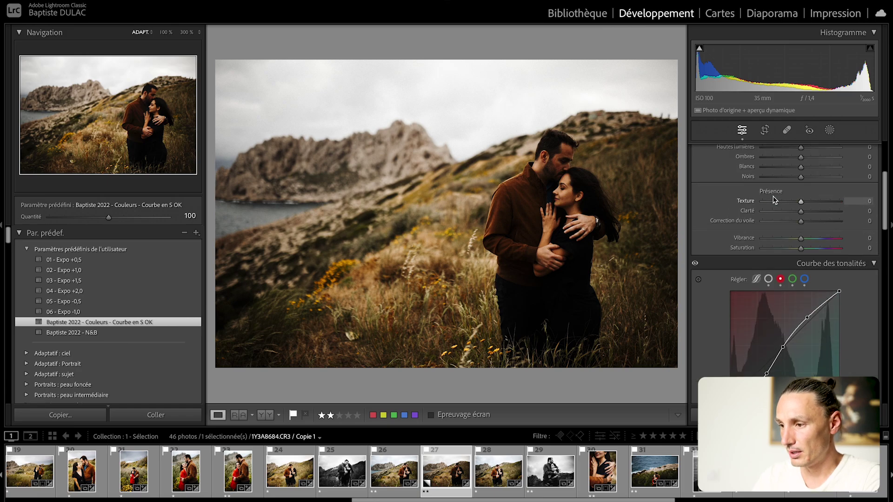
Set Exposition to +0,65, Hautes lumières -77, Ombres +43, Blancs +15, Noirs -21 and Température 5971
scroll(815, 203, "up", 2)
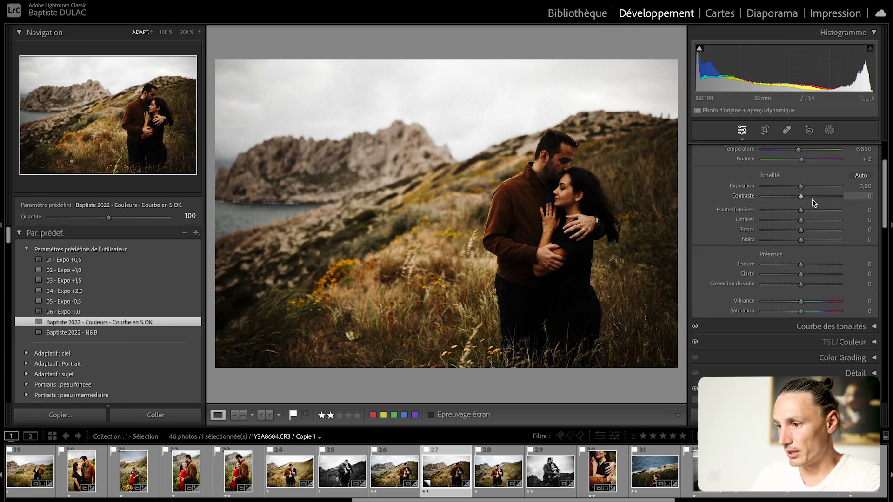
left_click_drag(801, 187, 818, 220)
left_click_drag(801, 210, 793, 241)
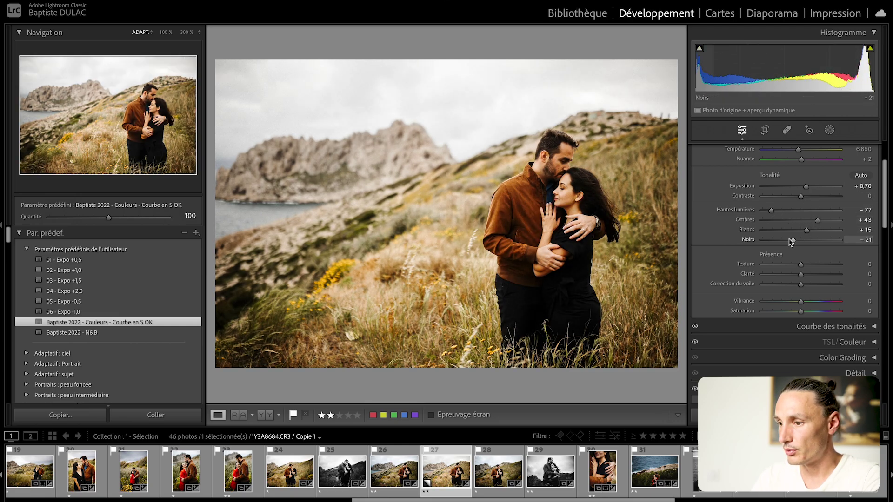
left_click_drag(806, 187, 794, 176)
scroll(806, 186, "up", 1)
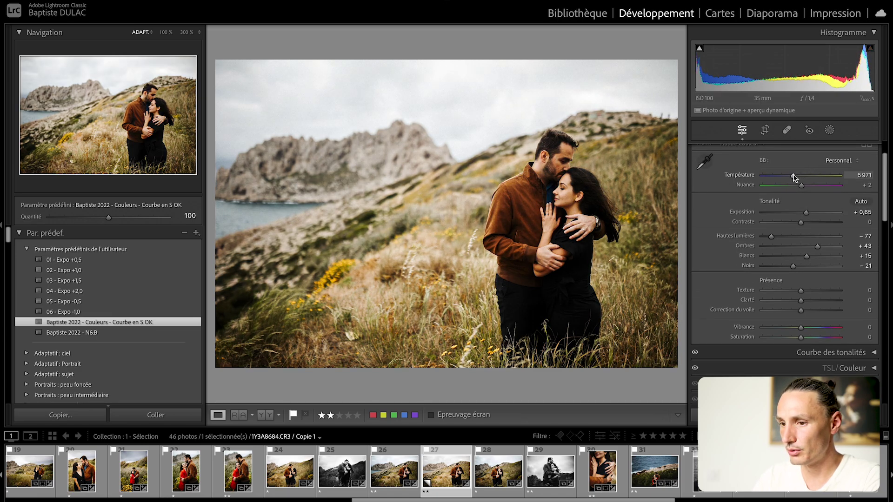
Collapse the Corrections de l'objectif settings and expand the TSL / Couleur settings
scroll(791, 286, "down", 6)
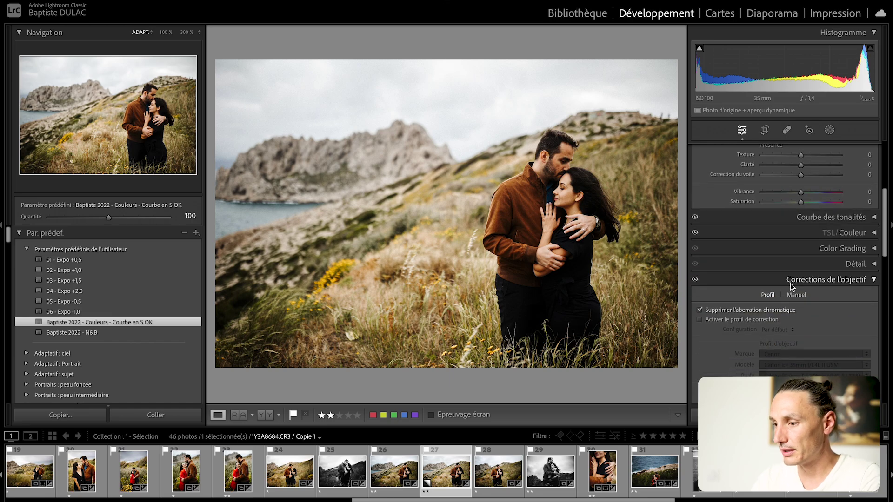
left_click(841, 214)
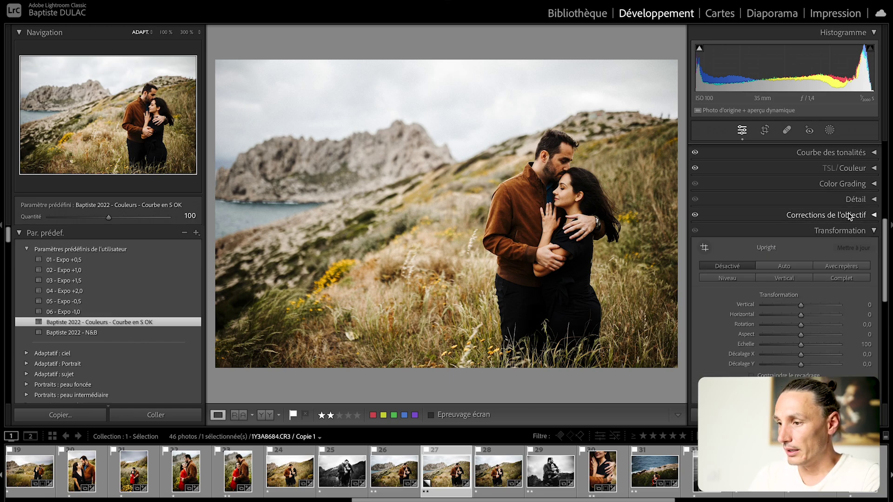
left_click(875, 169)
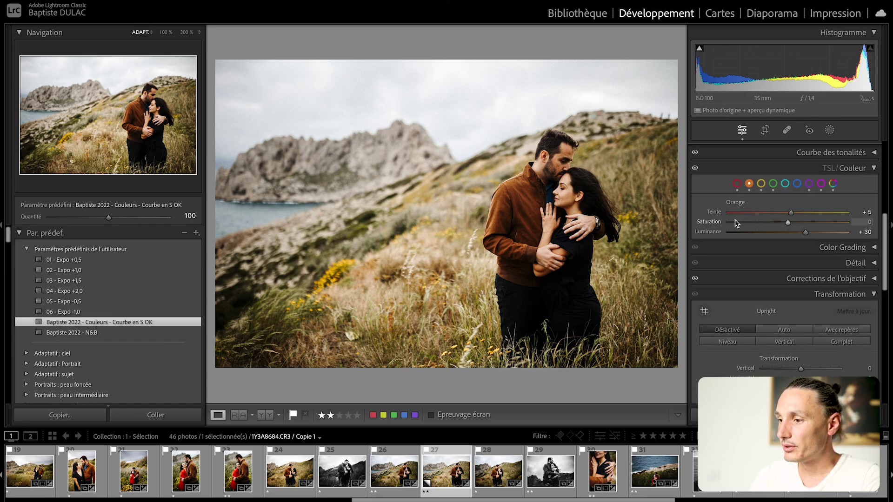
scroll(807, 221, "up", 2)
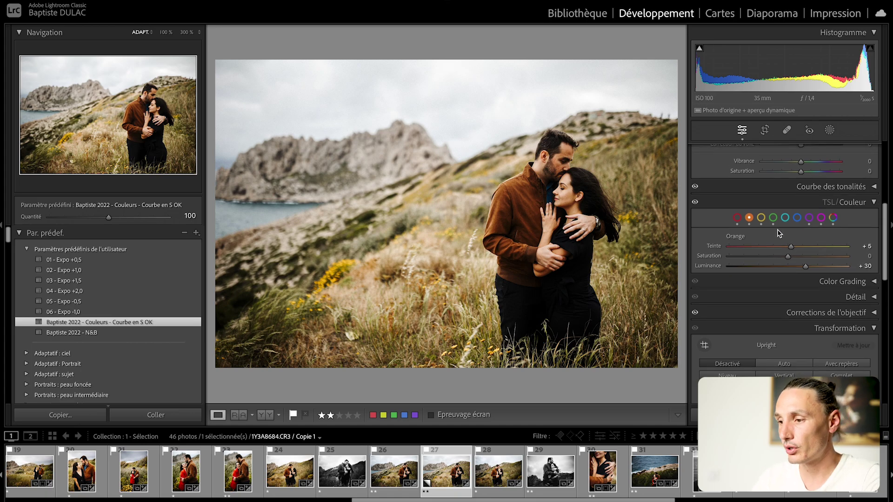
Examine the preset's Teinte, Saturation and Luminance settings colour by colour from Rouge to Magenta, and for all colours together
left_click(738, 219)
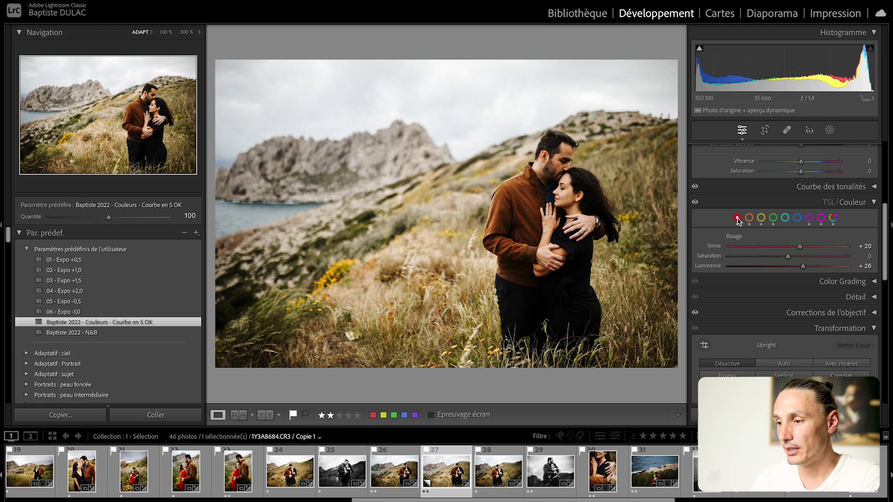
left_click(749, 219)
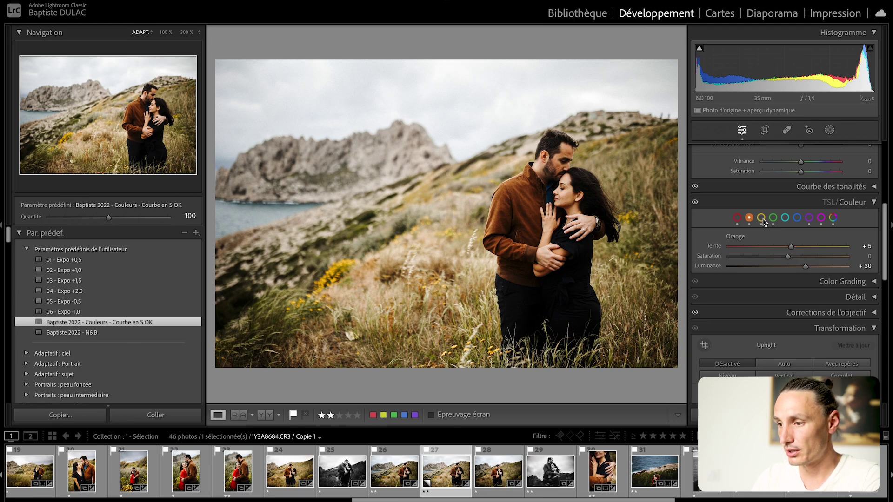
left_click(762, 218)
left_click(773, 218)
left_click(797, 218)
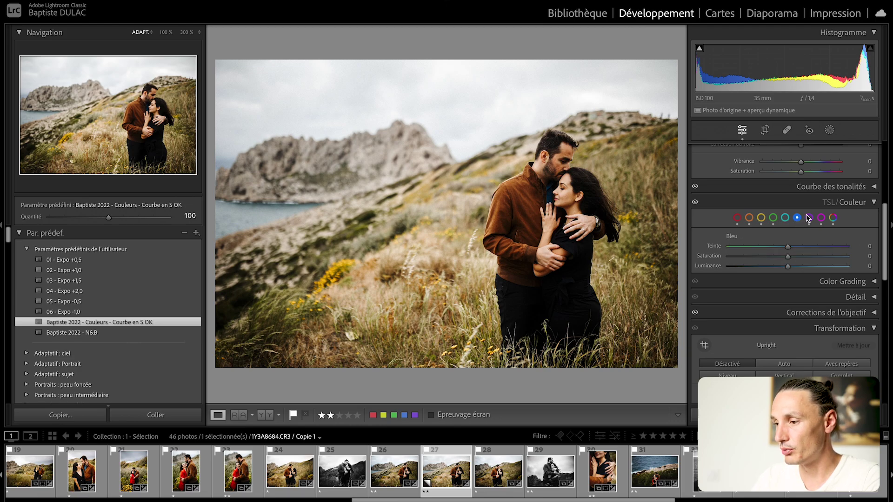
left_click(809, 219)
left_click(821, 218)
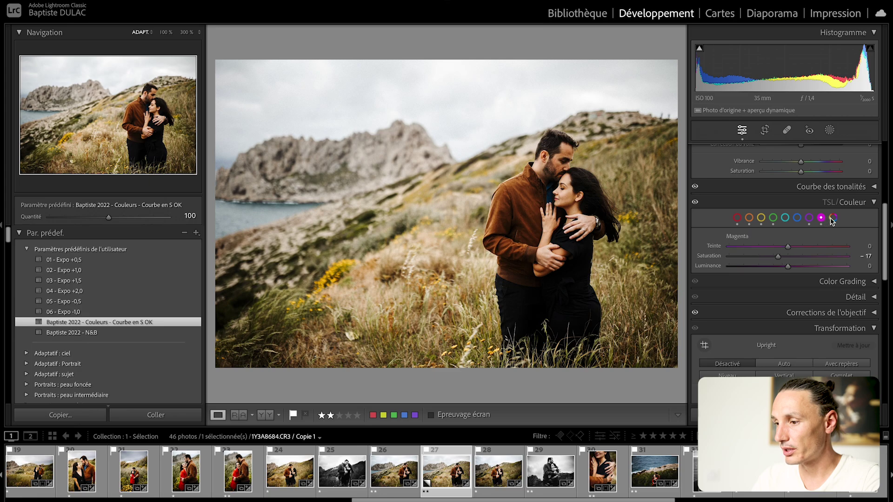
left_click(833, 219)
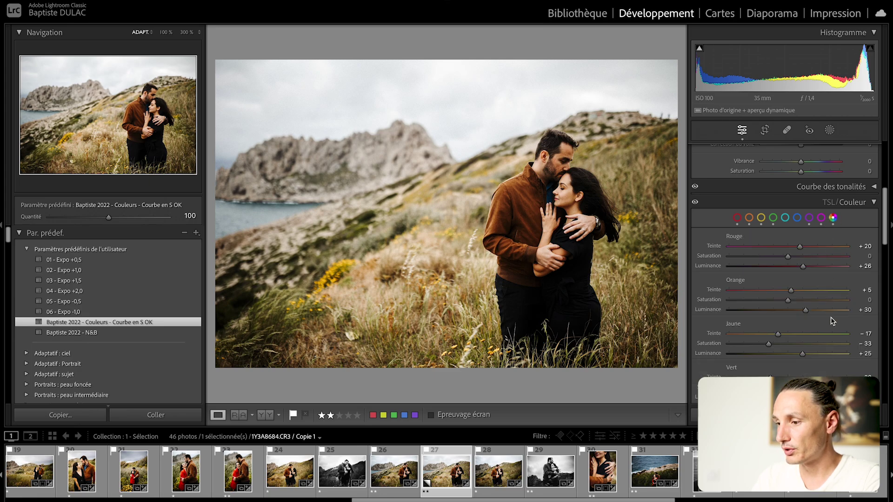
scroll(832, 321, "down", 5)
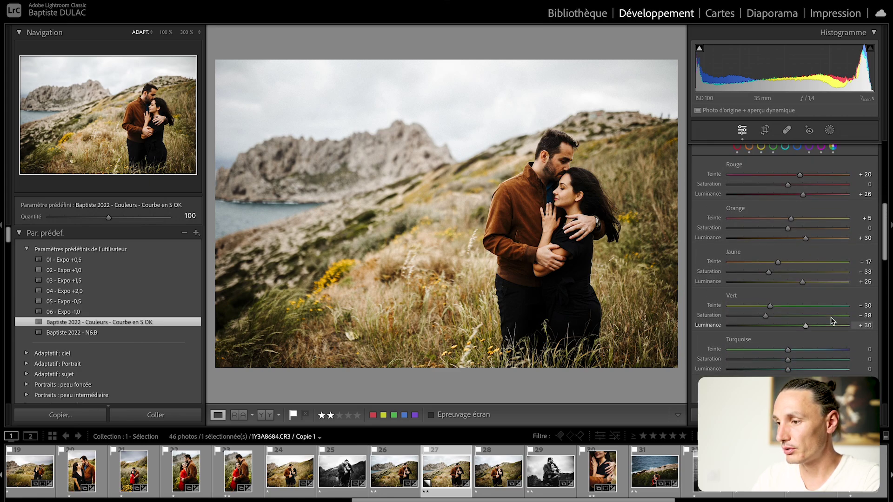
scroll(832, 318, "up", 5)
Examine the same colour adjustments in the TSL layout grouped by Teinte, Saturation and Luminance, and return to the Couleur layout
left_click(840, 225)
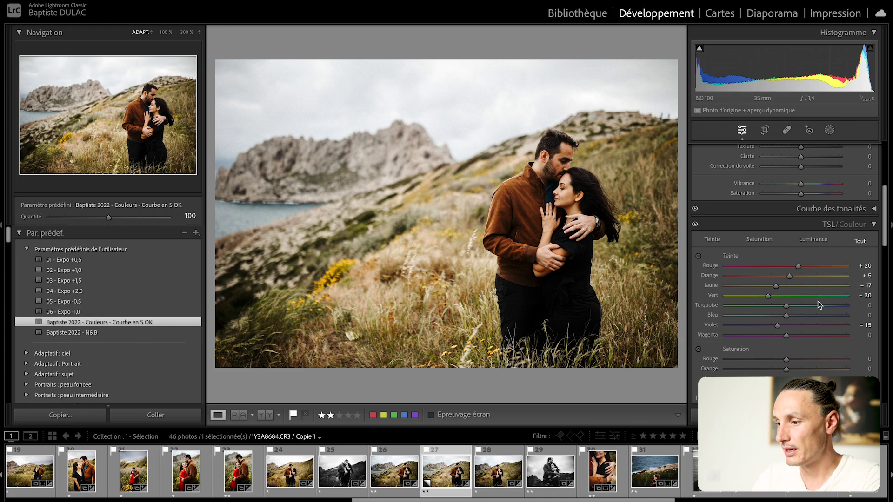
scroll(754, 274, "down", 3)
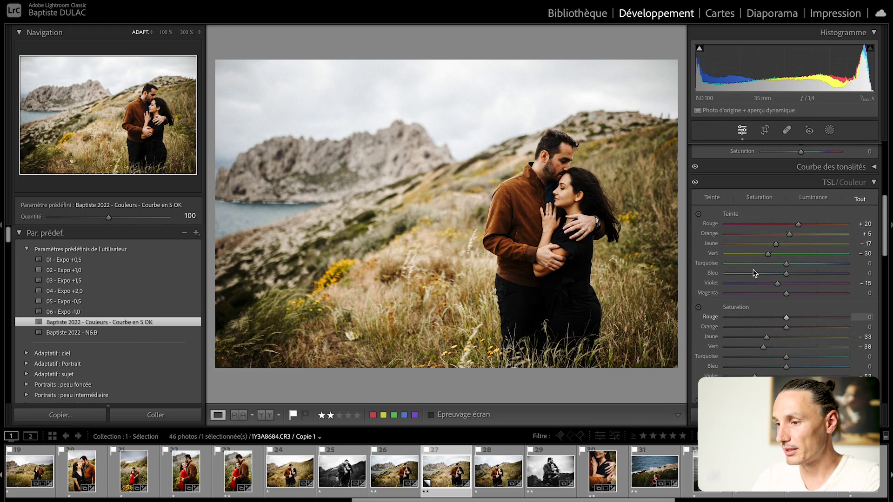
scroll(734, 332, "down", 4)
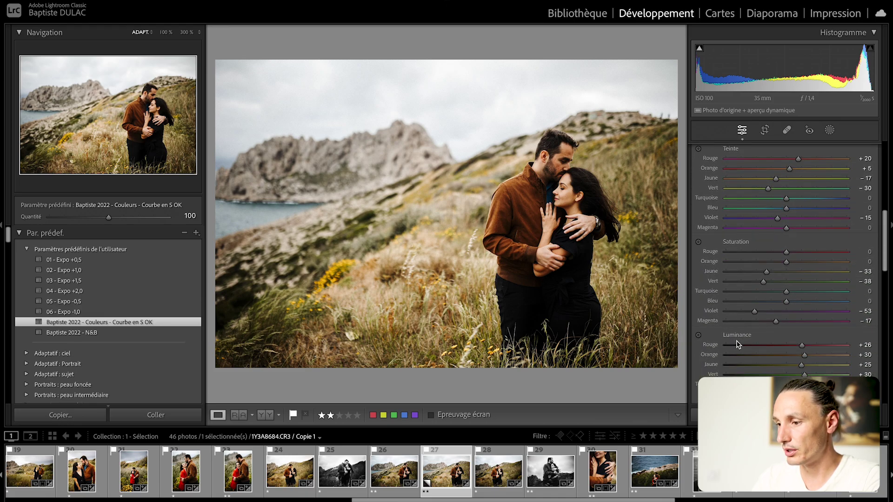
scroll(752, 337, "up", 4)
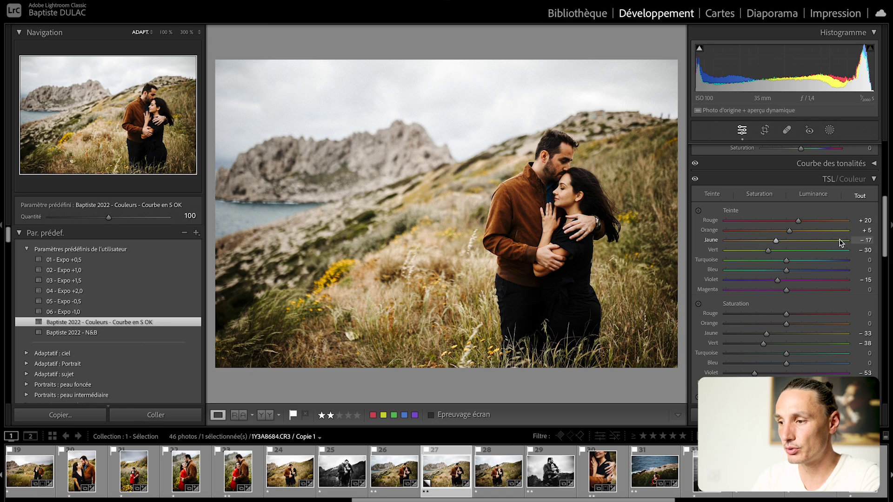
left_click(855, 180)
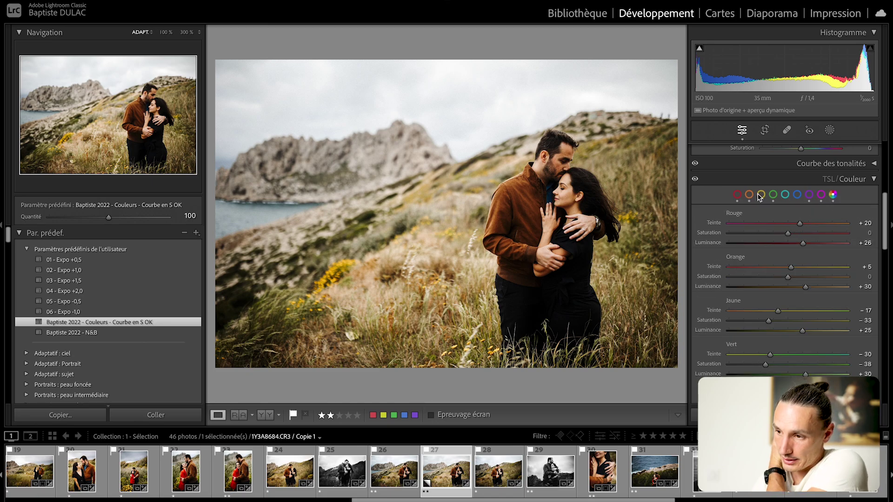
Show the Rouge and Orange settings in turn, try shifting the orange Teinte, and undo the shift
left_click(738, 194)
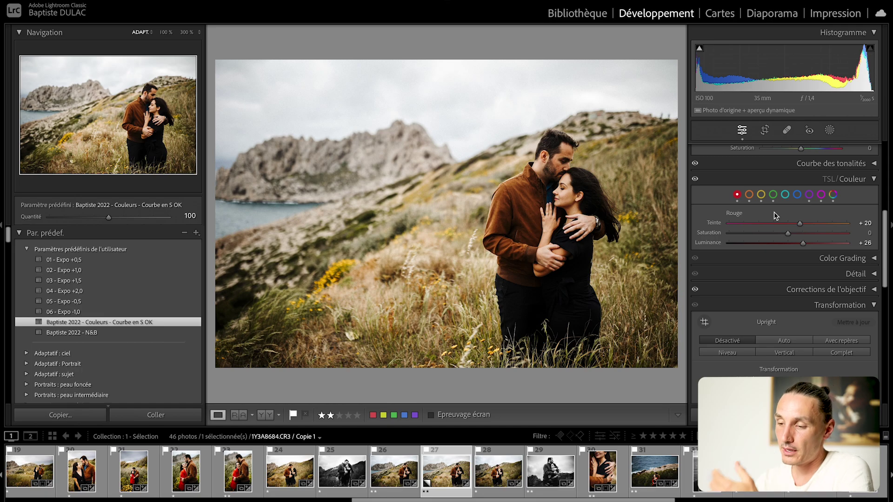
left_click(748, 195)
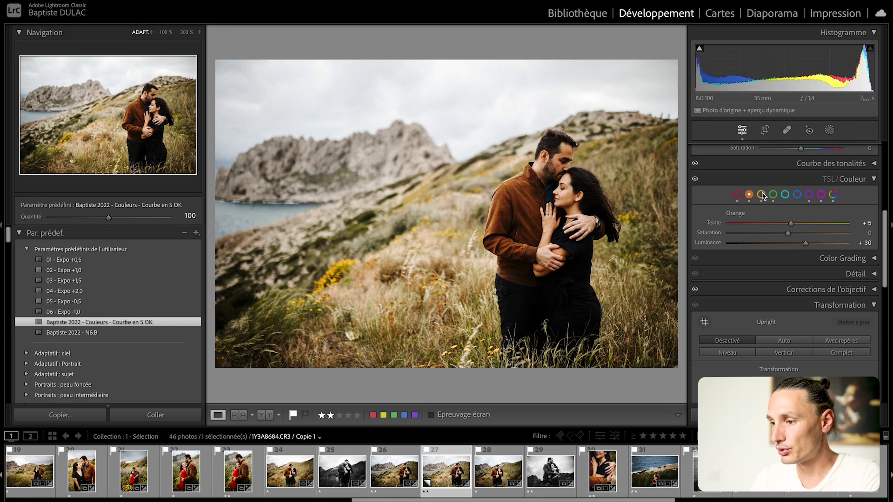
mouse_move(791, 228)
left_mouse_down()
mouse_move(832, 228)
mouse_move(736, 230)
mouse_move(797, 231)
left_mouse_up()
key("ctrl+z")
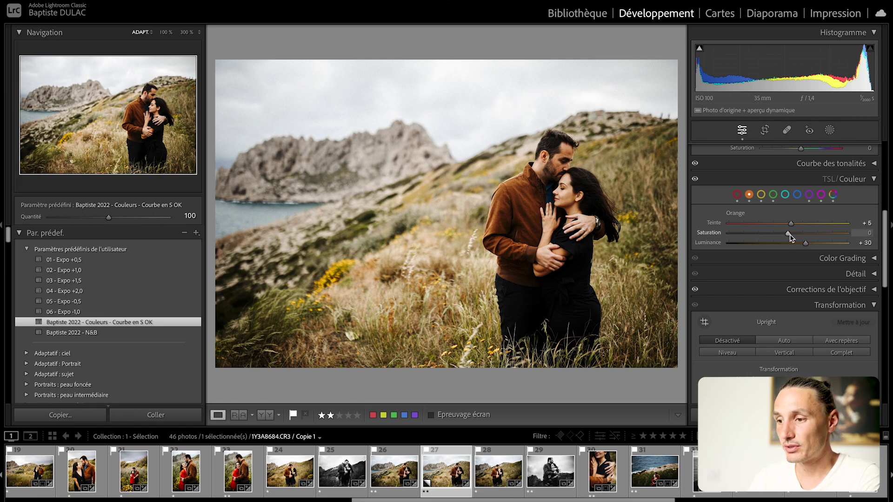
Try changing the orange Saturation and Luminance, resetting Saturation to 0 and Luminance to +30
left_click_drag(790, 237, 710, 229)
double_click(712, 231)
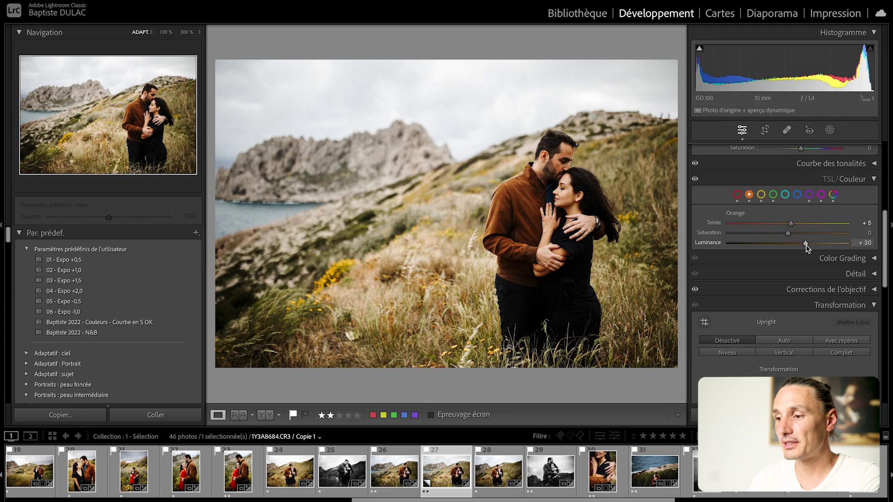
left_click_drag(807, 245, 781, 246)
Compare the Rouge settings with the Orange settings, ending on Rouge
left_click(737, 195)
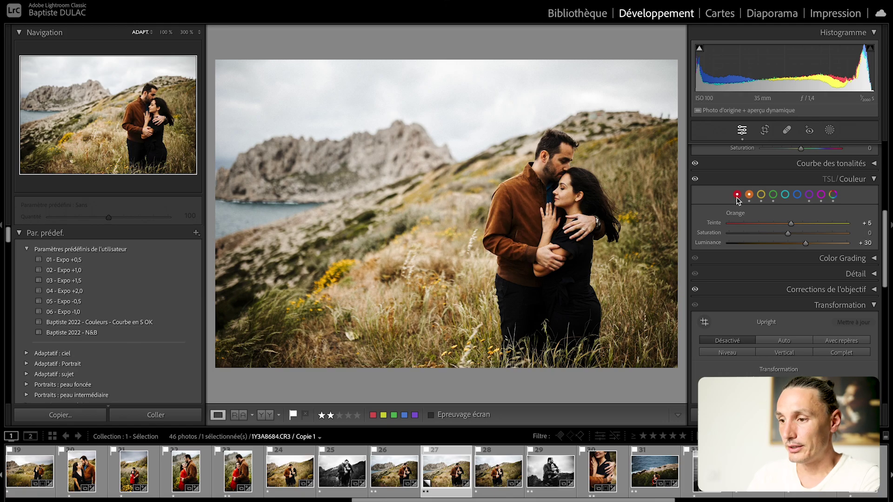
left_click(749, 194)
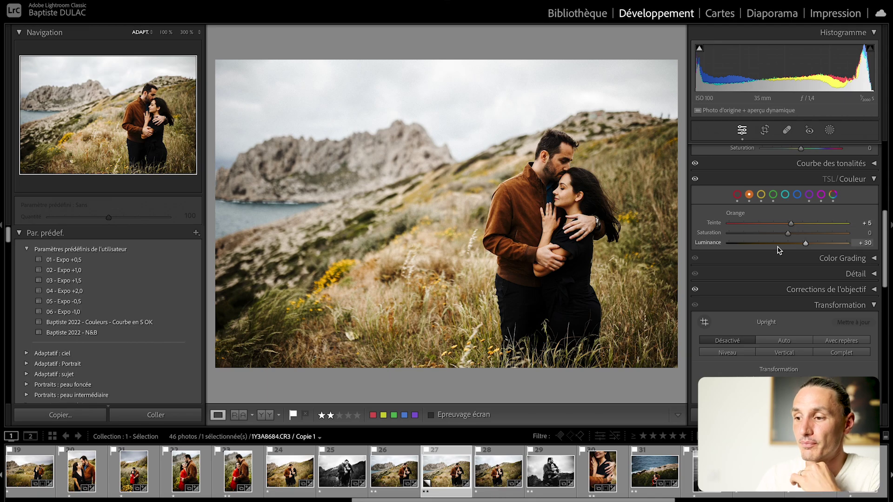
left_click(738, 195)
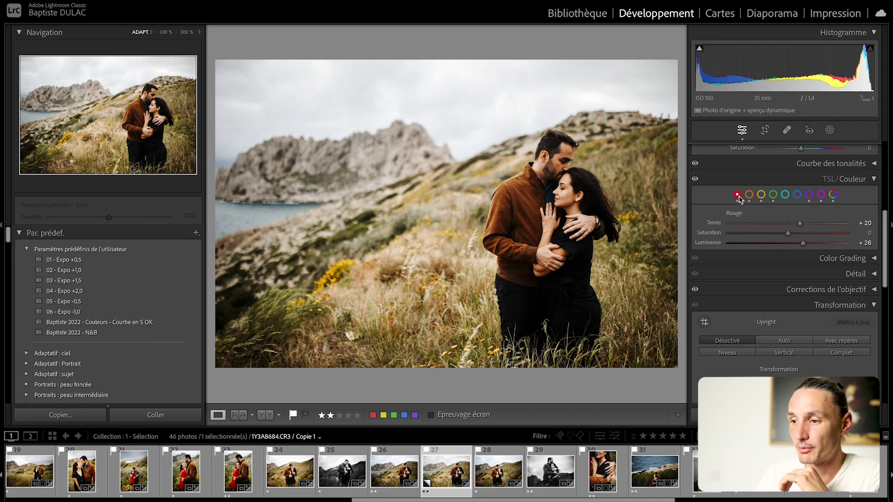
Zoom to 100 % on the couple's faces and try shifting the red Teinte, returning it to +20
left_click(547, 160)
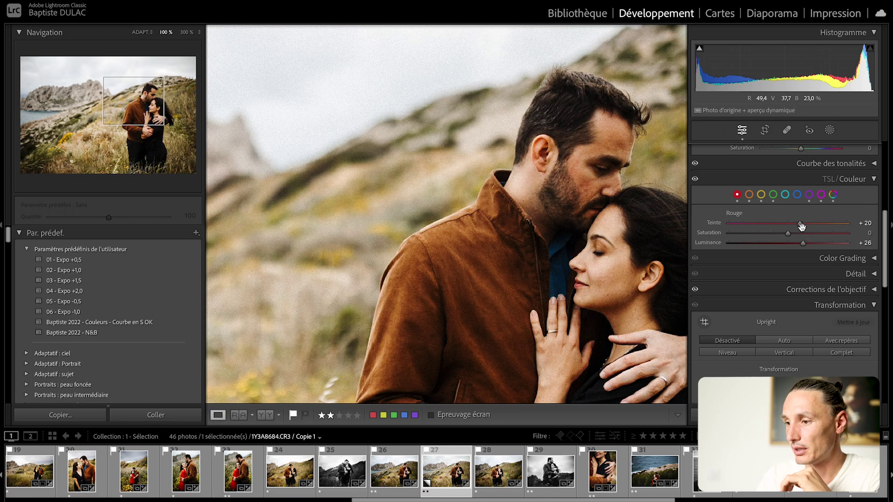
mouse_move(801, 226)
left_mouse_down()
mouse_move(730, 227)
mouse_move(845, 239)
mouse_move(801, 238)
left_mouse_up()
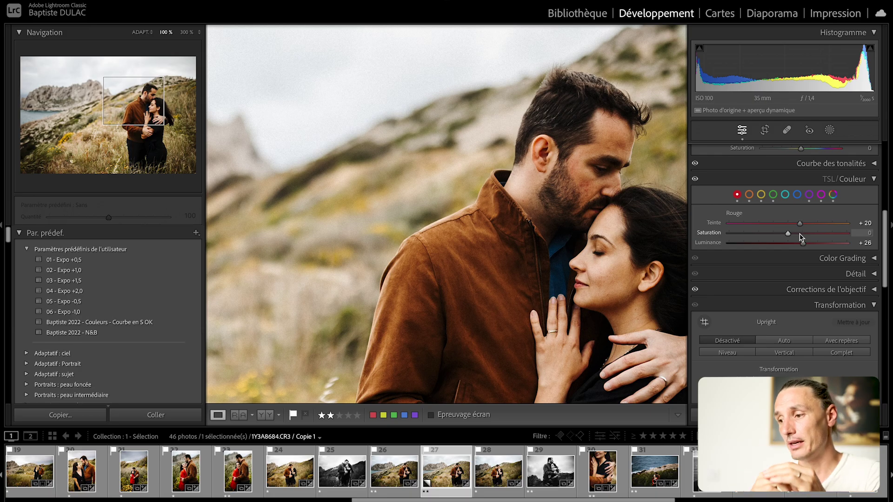
Show the whole photo and try yellow Teinte at +95 and +14, with Saturation at −58 and Luminance at +10
left_click(761, 195)
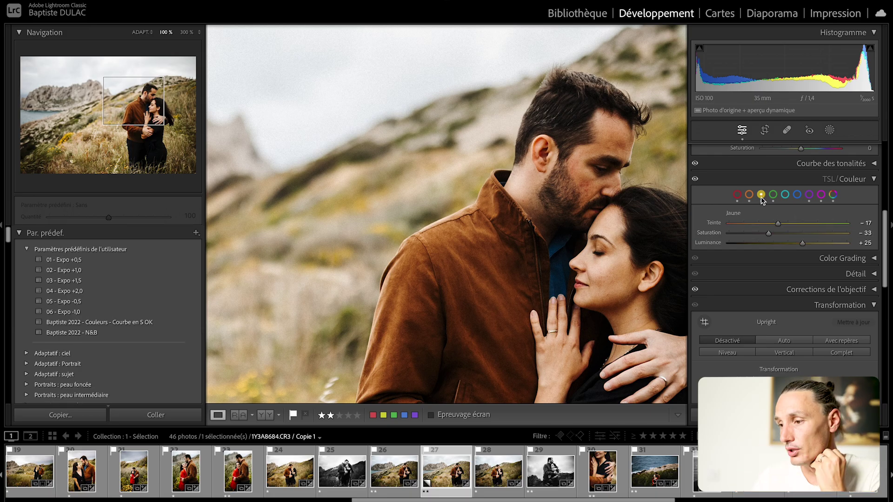
left_click(556, 194)
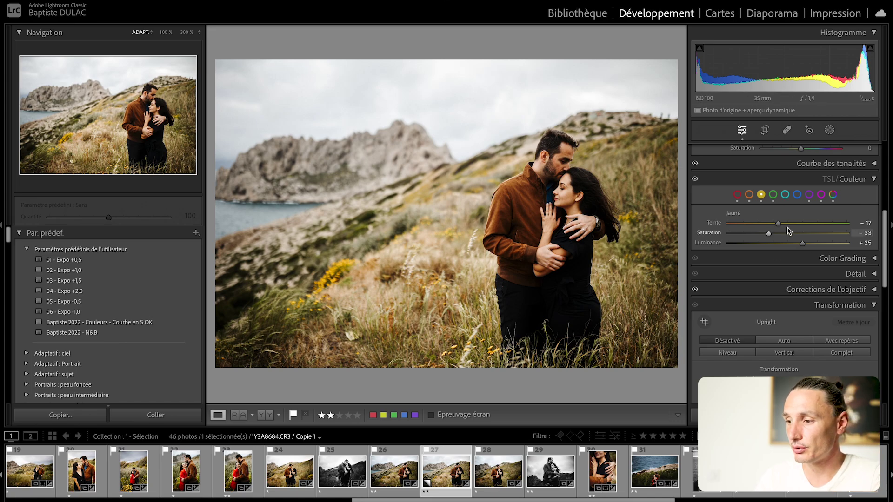
left_click_drag(778, 224, 843, 226)
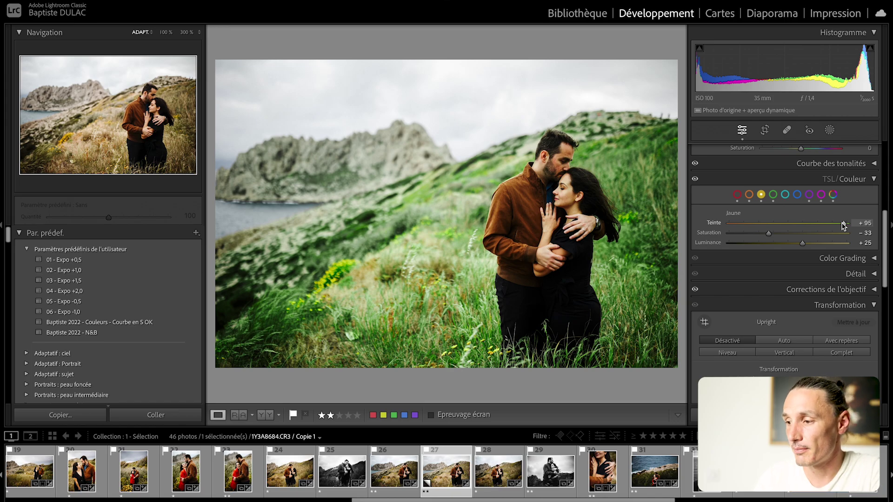
left_click_drag(844, 226, 796, 226)
left_click_drag(769, 234, 754, 233)
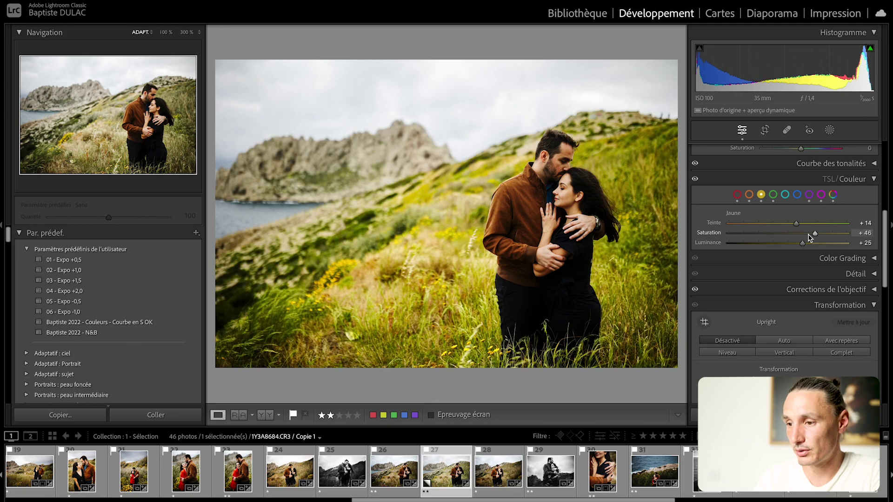
left_click_drag(803, 245, 795, 244)
Undo the last yellow Luminance, Saturation and Teinte changes
key("ctrl+z")
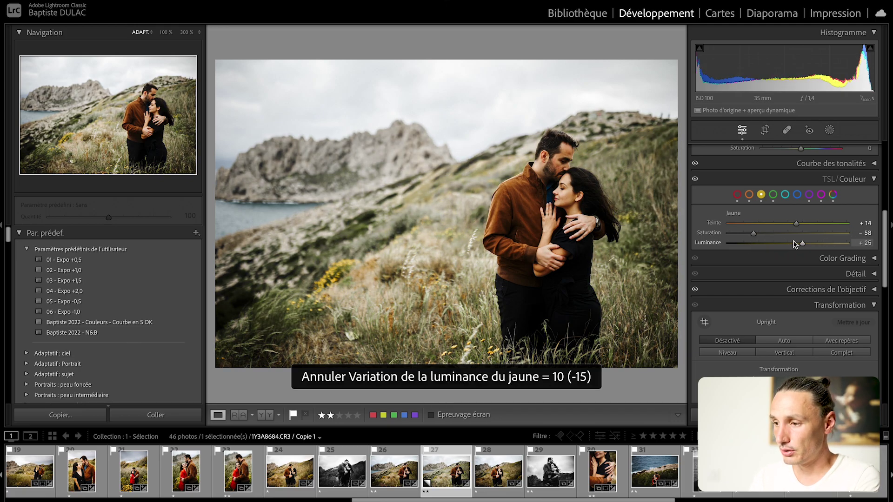
key("ctrl+z")
key("ctrl+z")
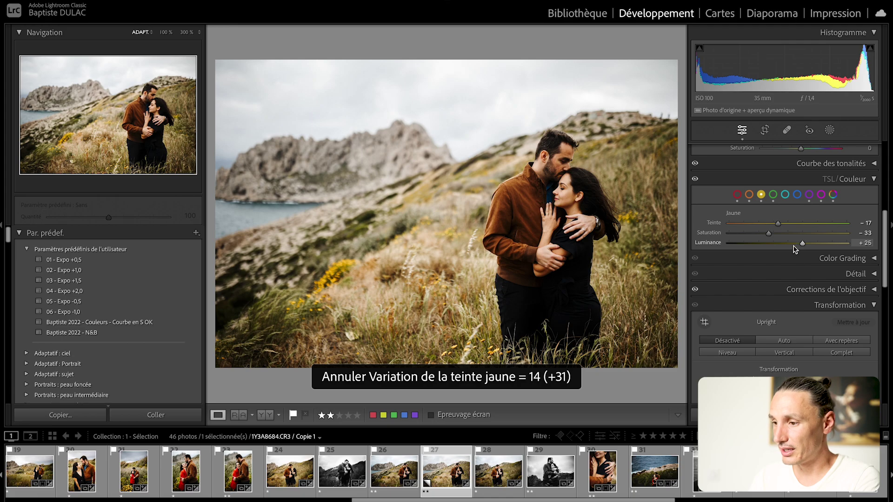
Undo one more change, then reset the orange Saturation to 0 and return to the Jaune settings
key("ctrl+z")
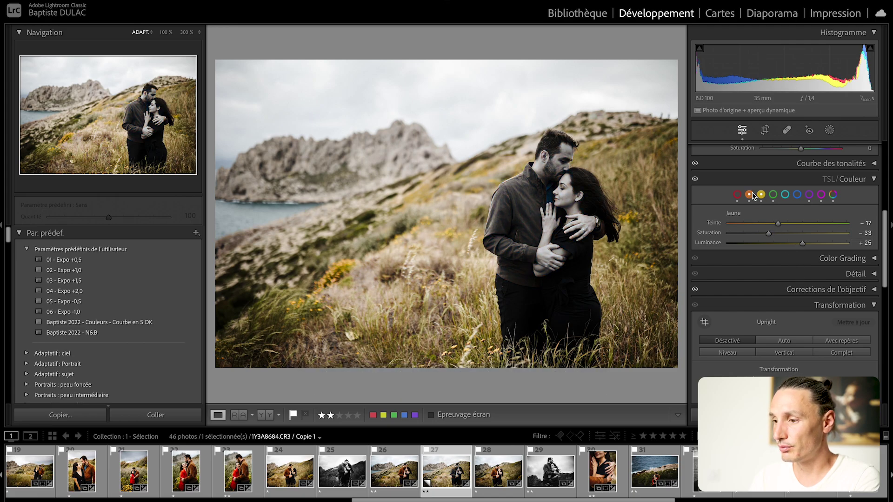
left_click(749, 194)
double_click(713, 236)
left_click(762, 197)
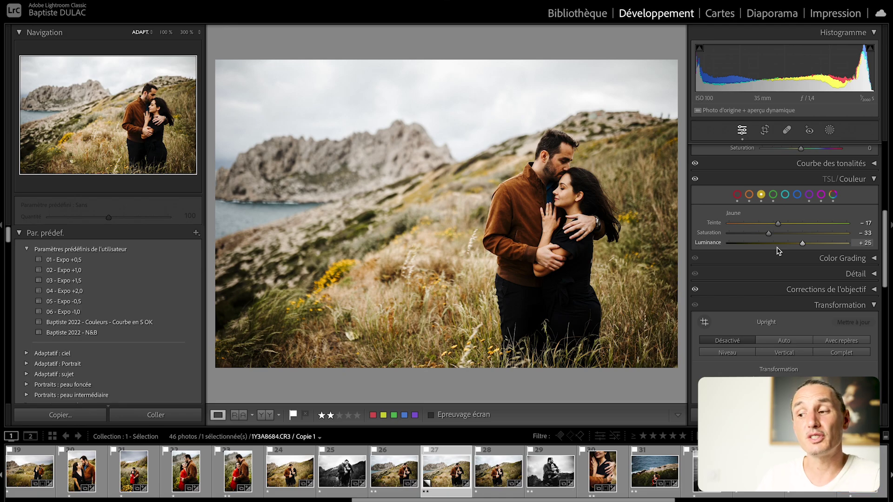
Try yellow Teinte −53, Saturation −44 and Luminance +34, and shift the green Teinte to +24 and back towards negative values
left_click_drag(778, 223, 809, 251)
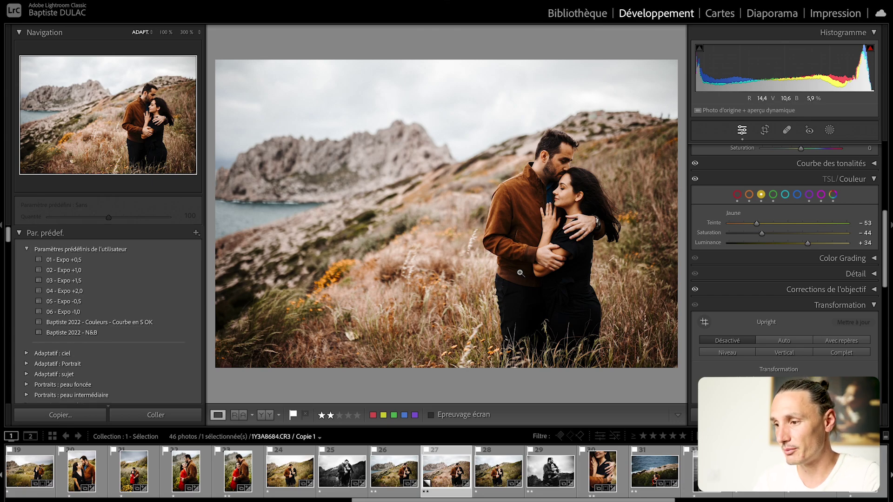
left_click(774, 196)
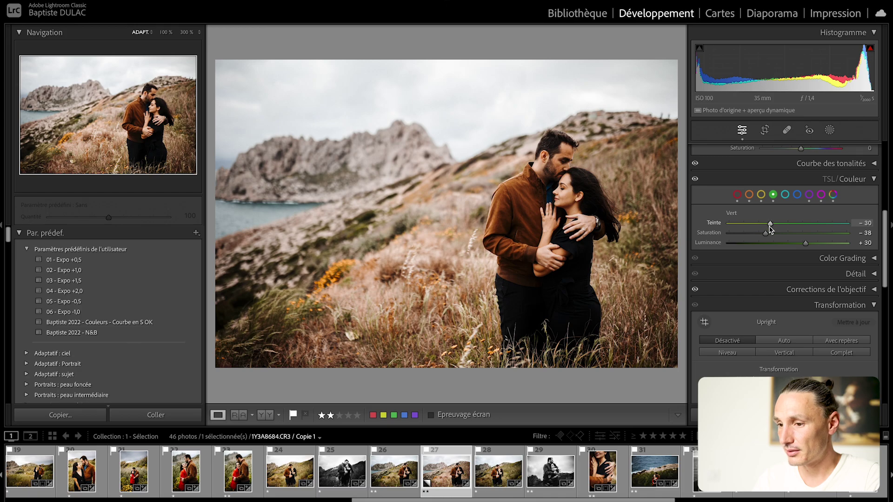
left_click_drag(771, 229, 810, 229)
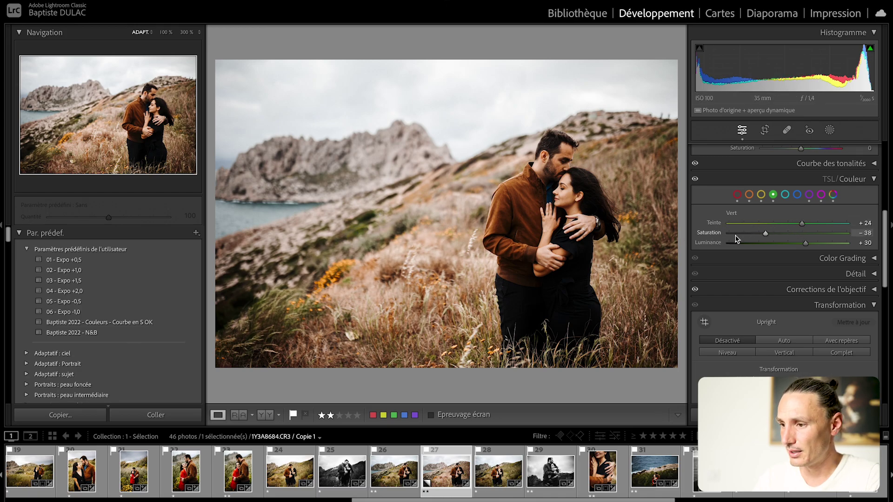
left_click_drag(802, 224, 737, 232)
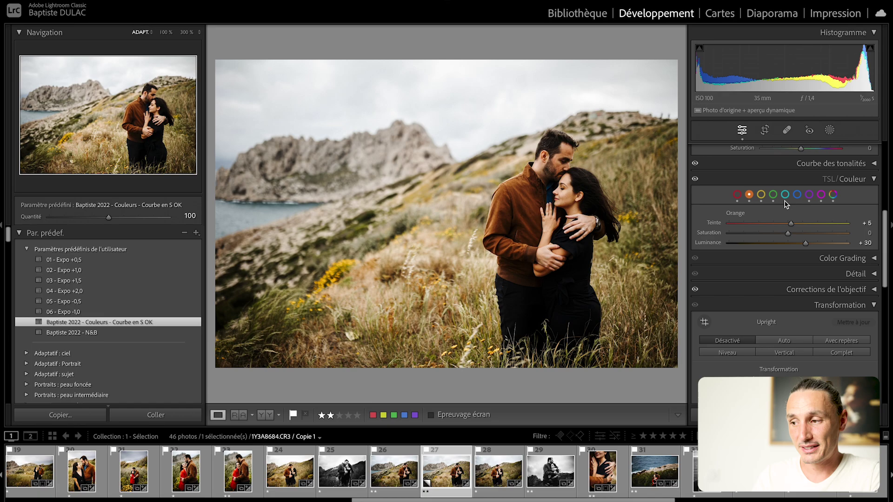
Expand the tone curve settings and review them together with the Orange TSL settings
scroll(786, 205, "up", 3)
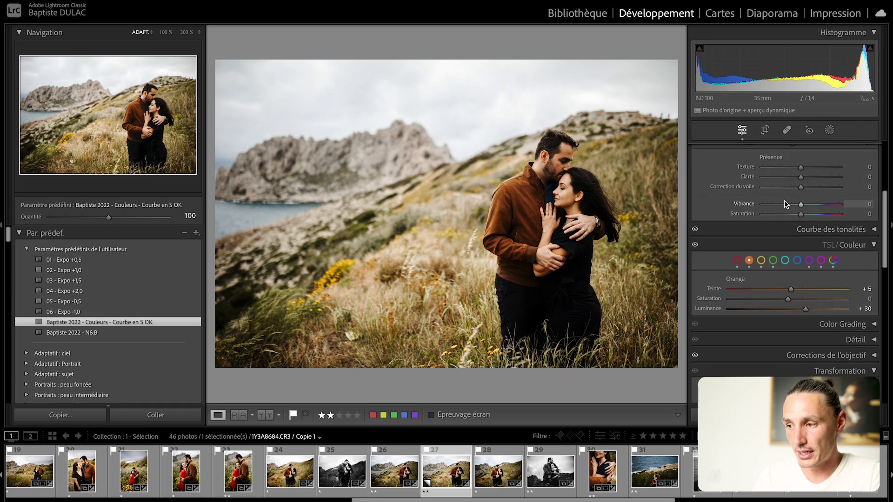
left_click(804, 230)
scroll(805, 292, "down", 3)
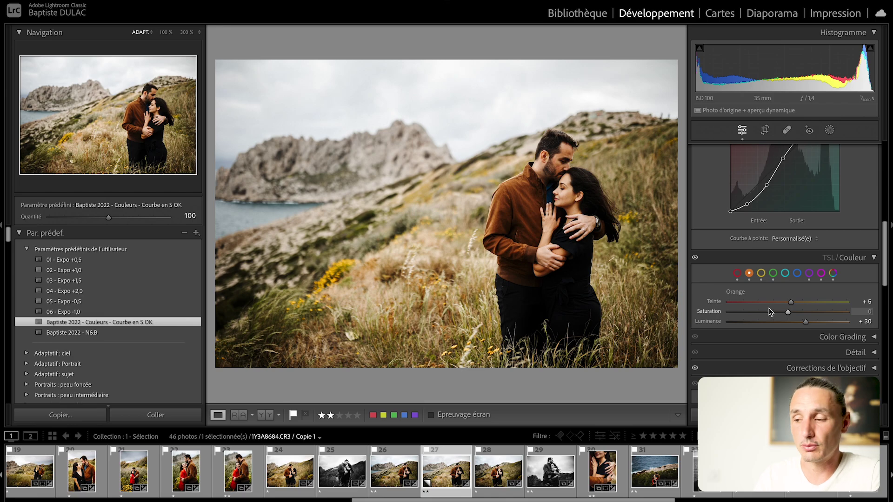
scroll(745, 246, "up", 1)
scroll(744, 246, "down", 3)
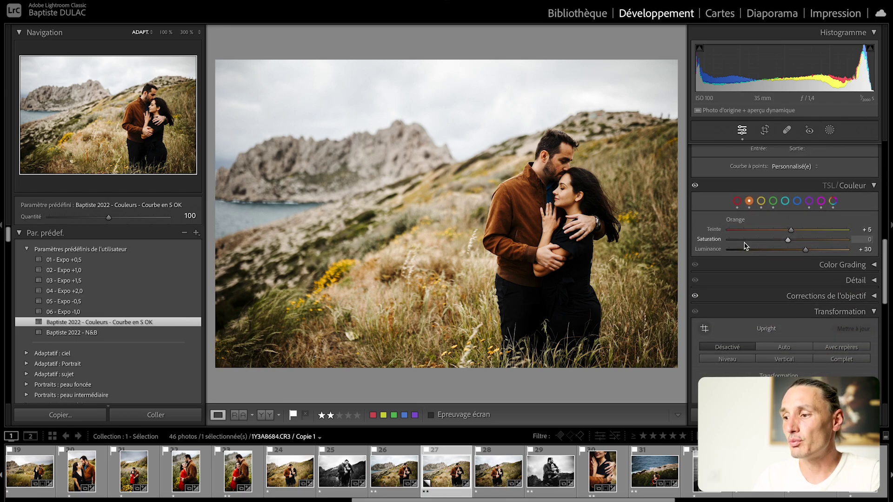
scroll(804, 247, "down", 1)
Show the Color Grading, Détail, Corrections de l'objectif and Transformation settings in turn
left_click(844, 251)
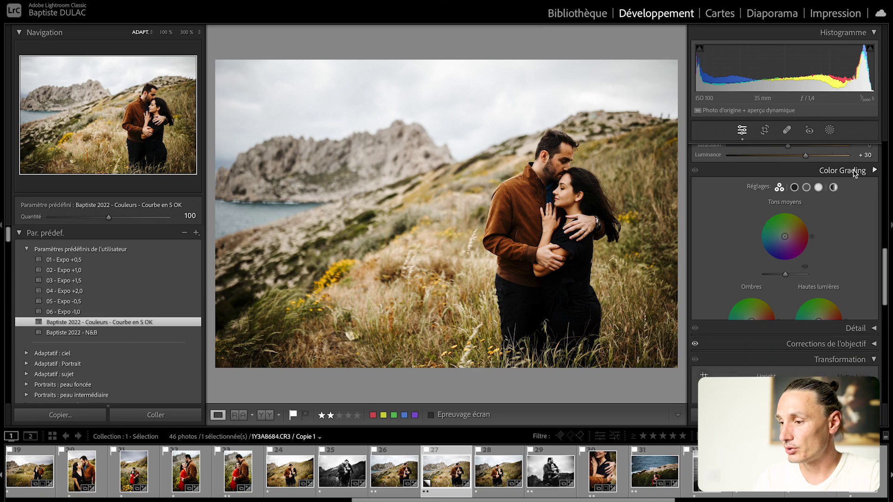
left_click(855, 171)
left_click(858, 157)
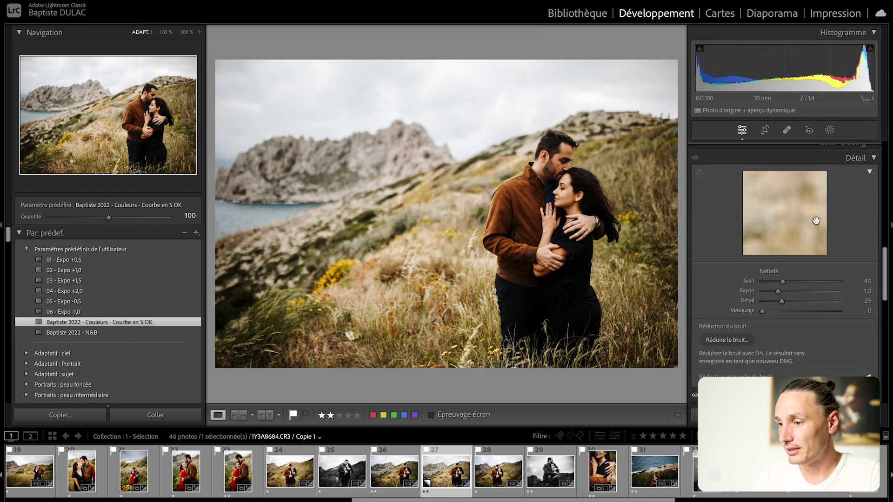
scroll(809, 309, "down", 3)
left_click(845, 218)
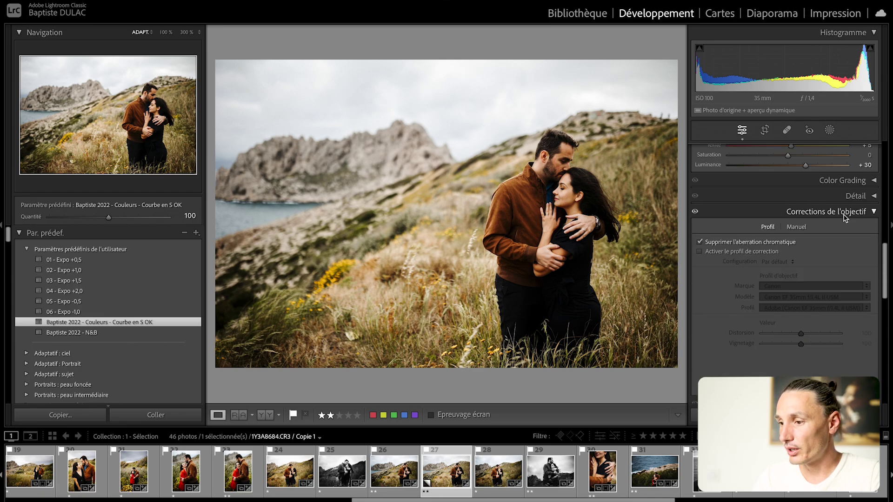
left_click(835, 217)
left_click(801, 227)
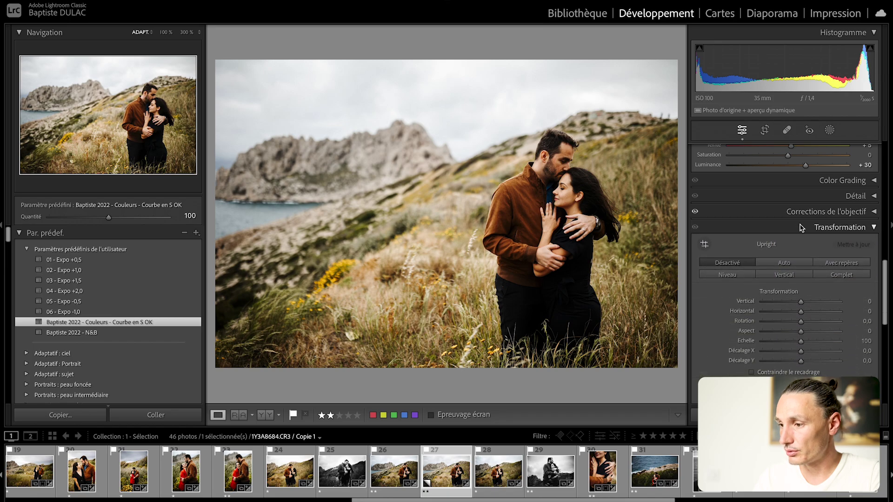
Try enabling the lens correction profile for the Canon EF 35mm f/1.4L II USM and turn it back off
left_click(840, 213)
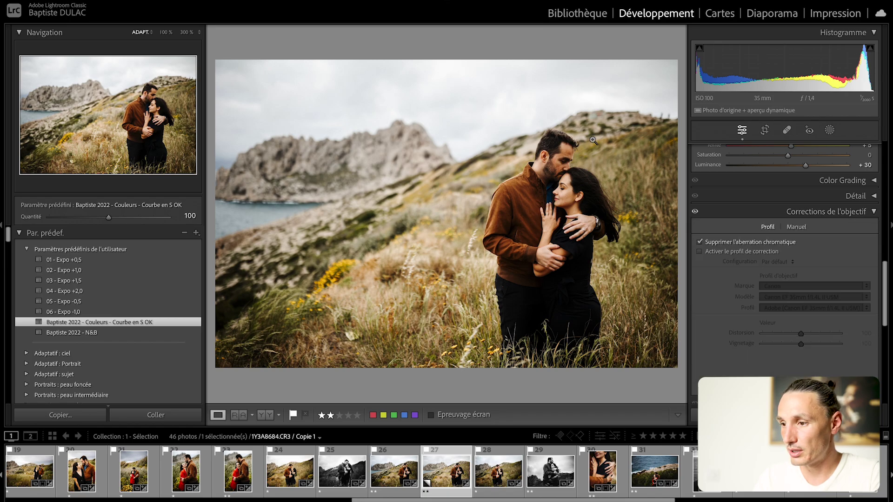
left_click(701, 253)
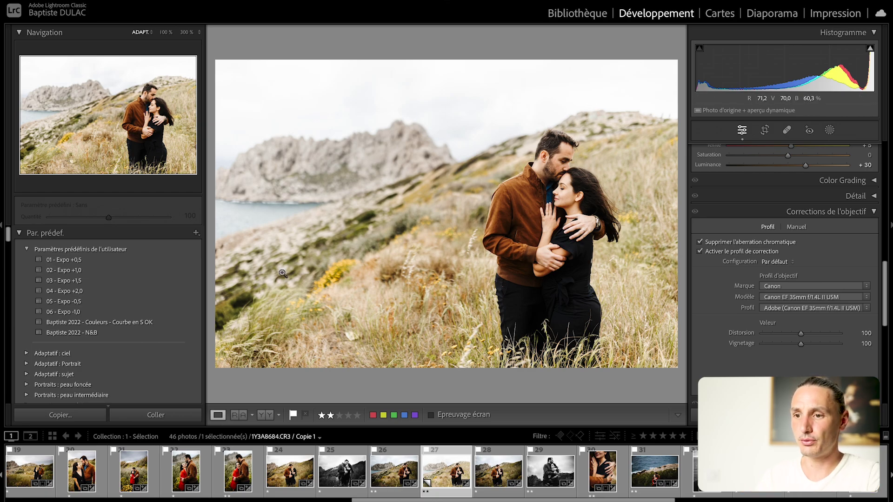
left_click(701, 251)
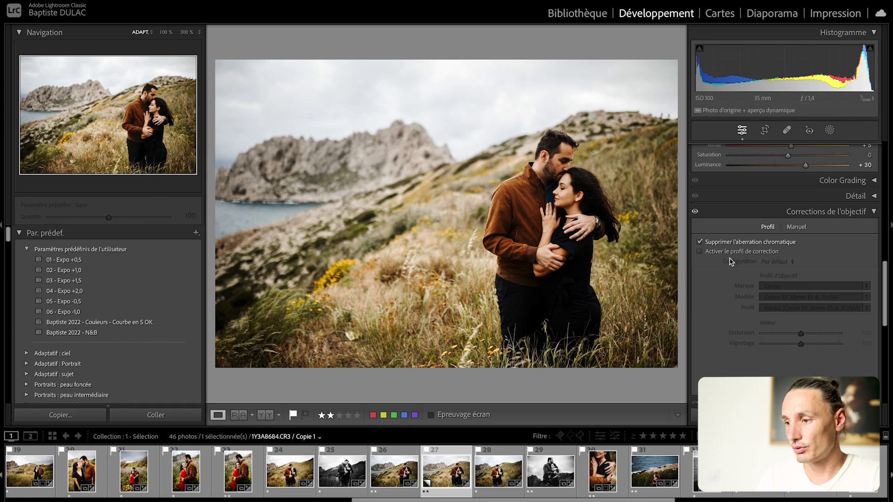
Collapse the Transformation settings and review the vignette and grain settings under Effets
scroll(832, 247, "down", 5)
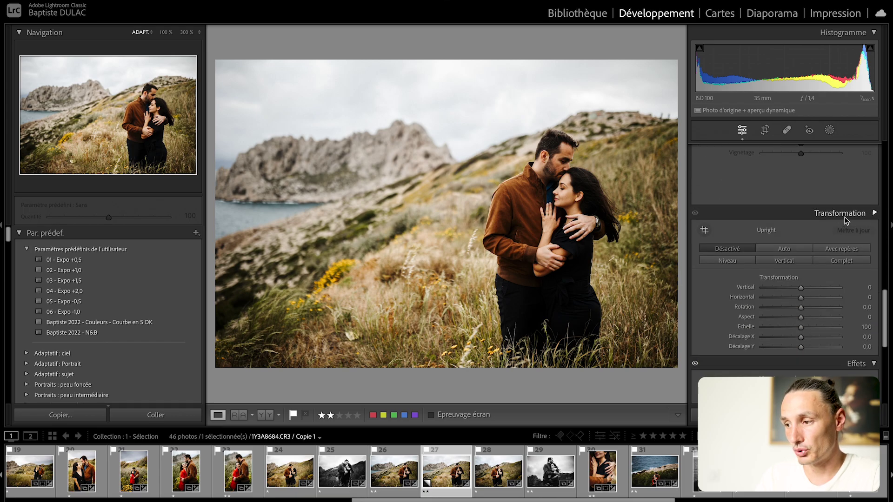
left_click(844, 215)
scroll(833, 288, "up", 1)
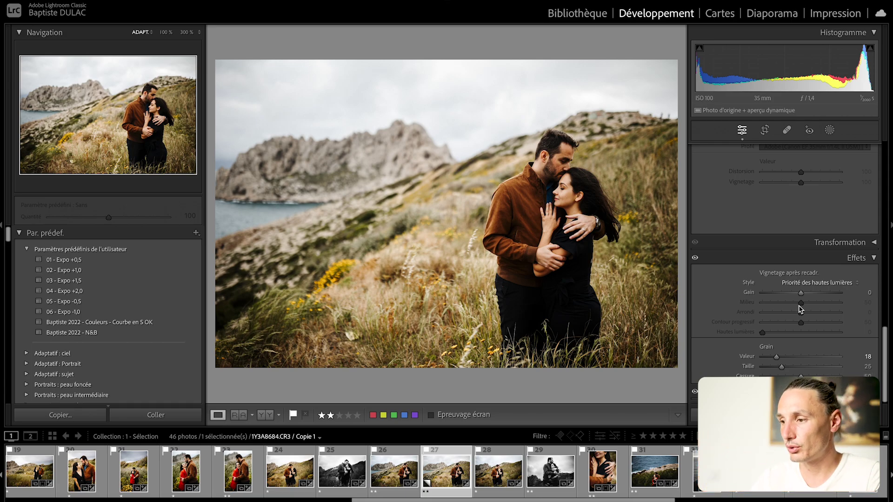
Compare the photo with the tone curve and TSL adjustments switched off and on, and review the basic corrections
scroll(695, 246, "up", 10)
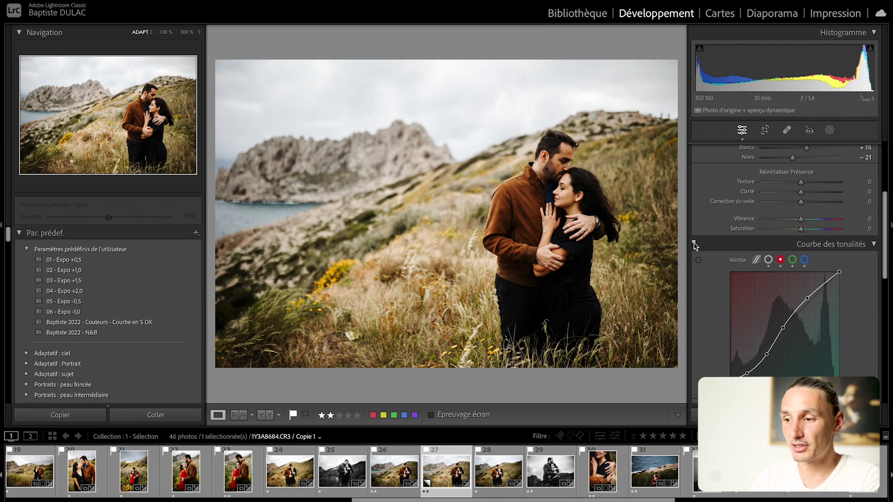
left_click(694, 244)
scroll(696, 279, "down", 5)
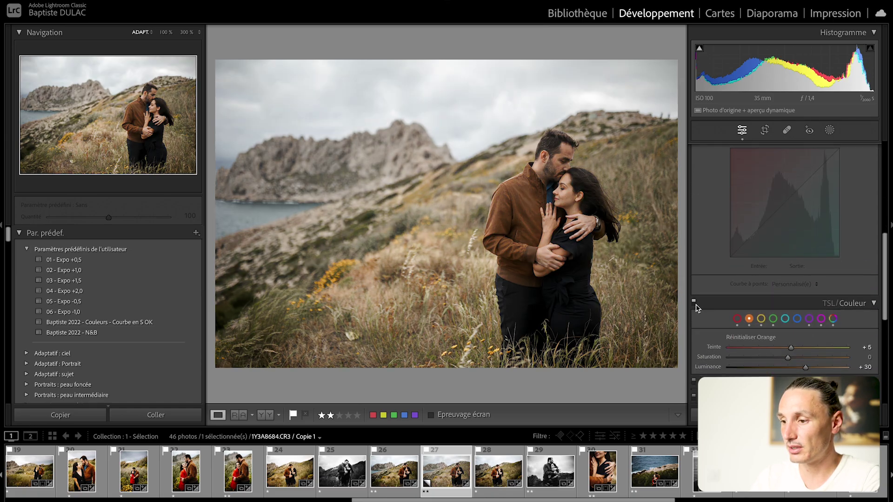
left_click(694, 301)
scroll(719, 215, "up", 5)
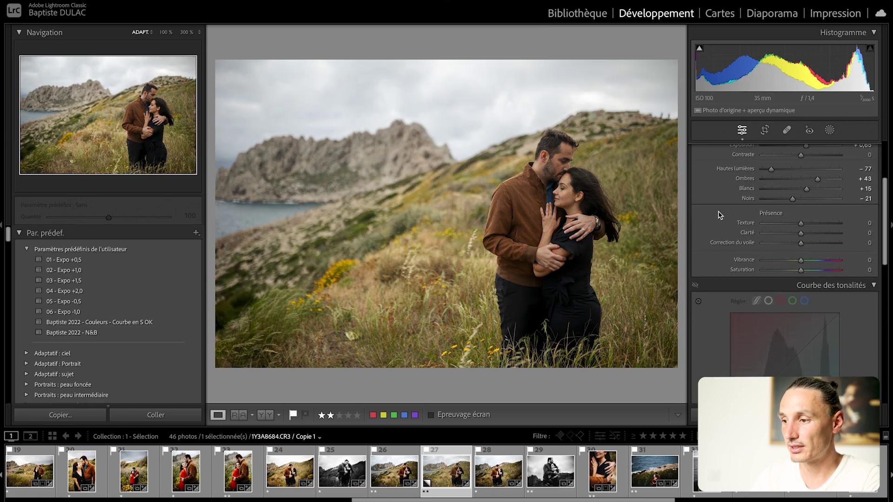
left_click(694, 284, "alt")
scroll(702, 320, "down", 2)
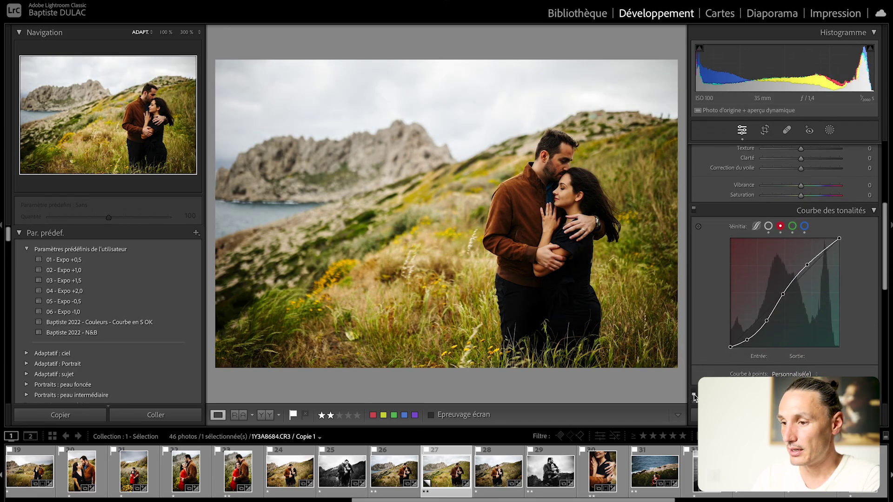
scroll(738, 274, "up", 3)
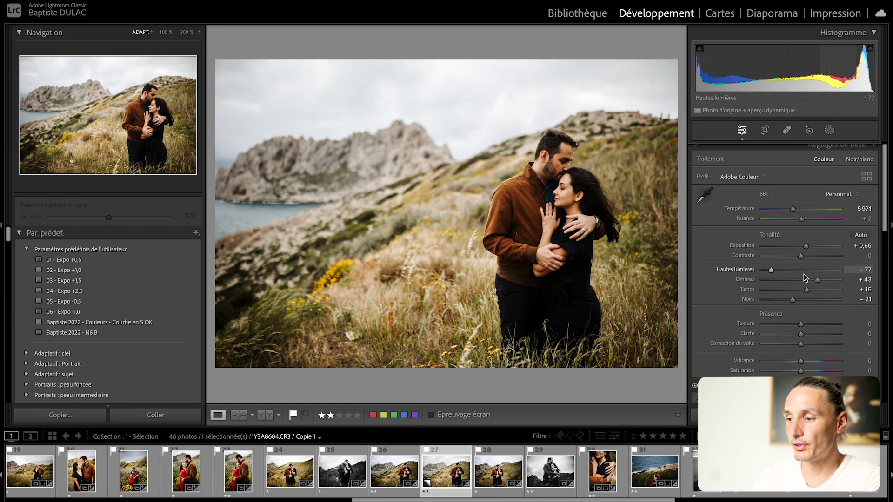
scroll(812, 192, "down", 4)
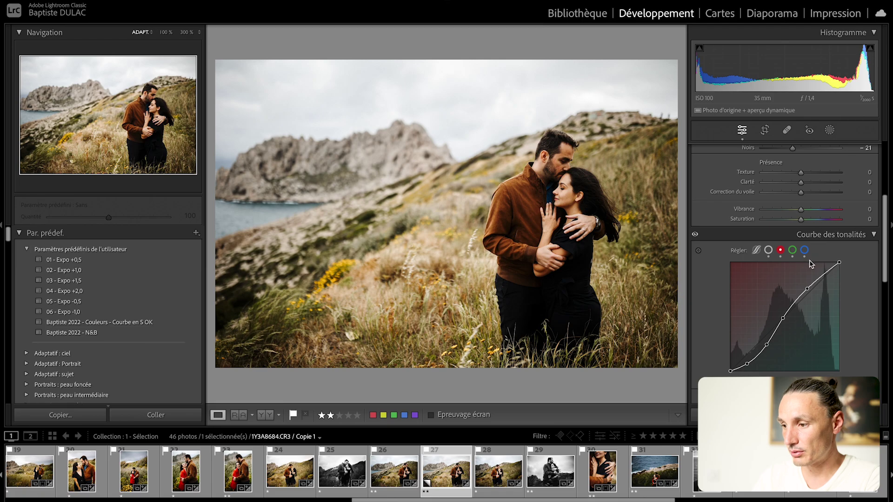
scroll(809, 261, "down", 1)
Apply the user preset "Couleurs - Courbe en S OK" and raise Exposition to +0,95
scroll(800, 321, "up", 7)
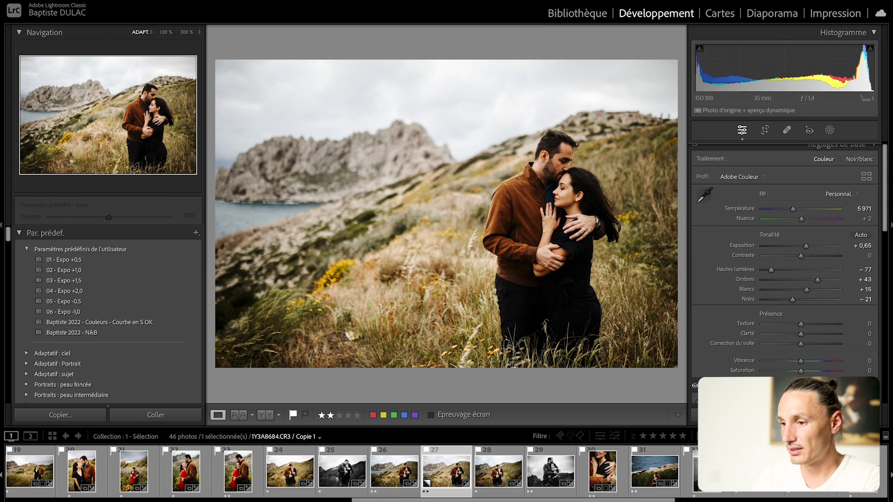
left_click(116, 323)
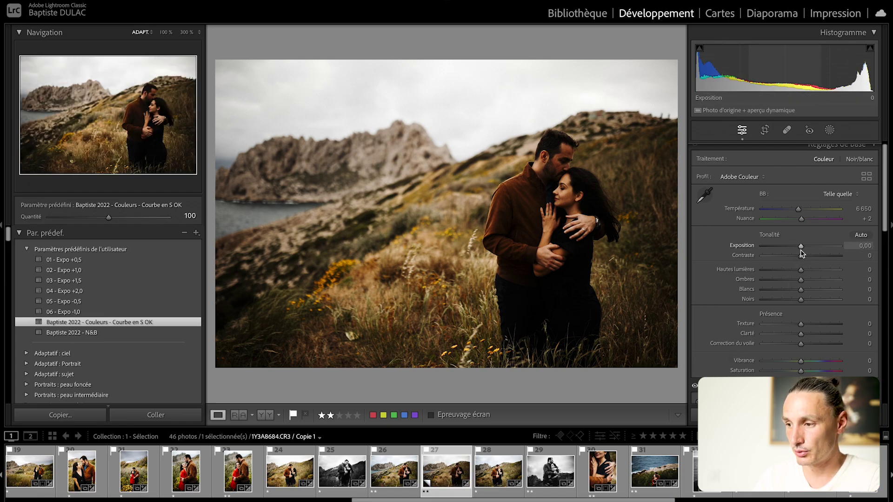
left_click_drag(798, 248, 812, 253)
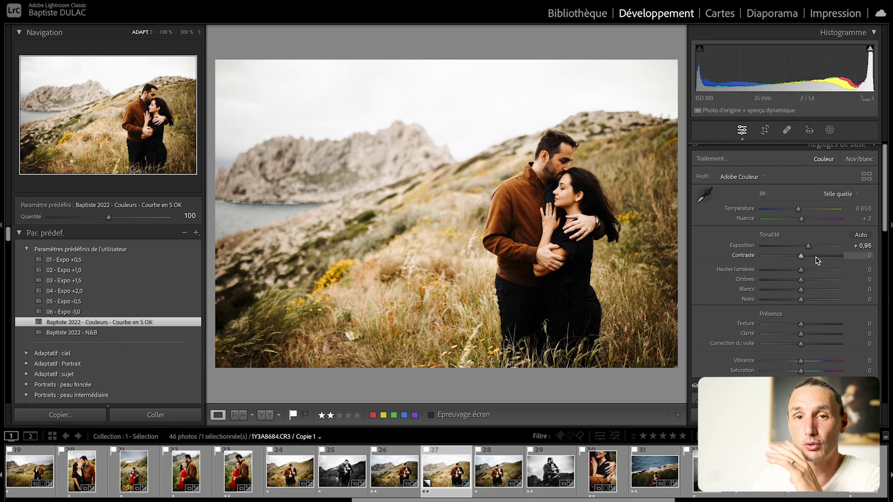
Try raising Contraste to +81 and undo the change
left_click_drag(818, 259, 832, 259)
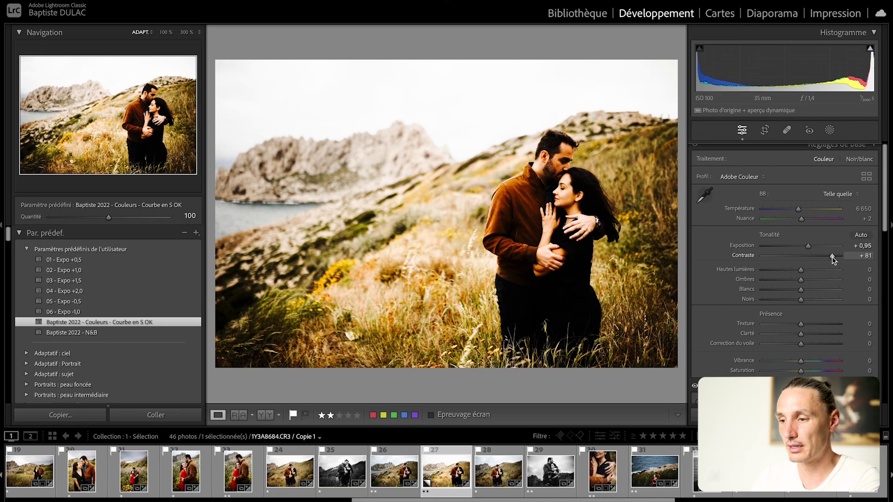
key("ctrl+z")
scroll(799, 356, "down", 2)
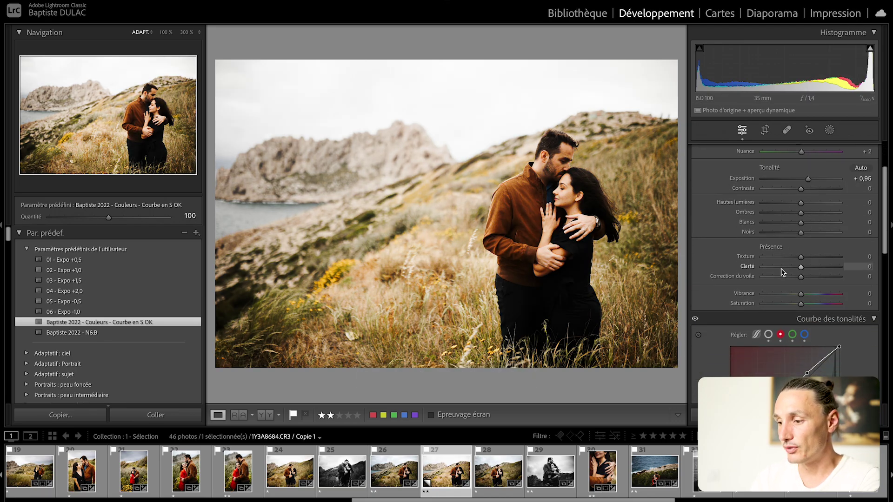
Set up a new development preset with all settings except Réglages de base, and cancel it without saving
scroll(781, 268, "down", 2)
scroll(791, 265, "down", 1)
scroll(815, 257, "down", 2)
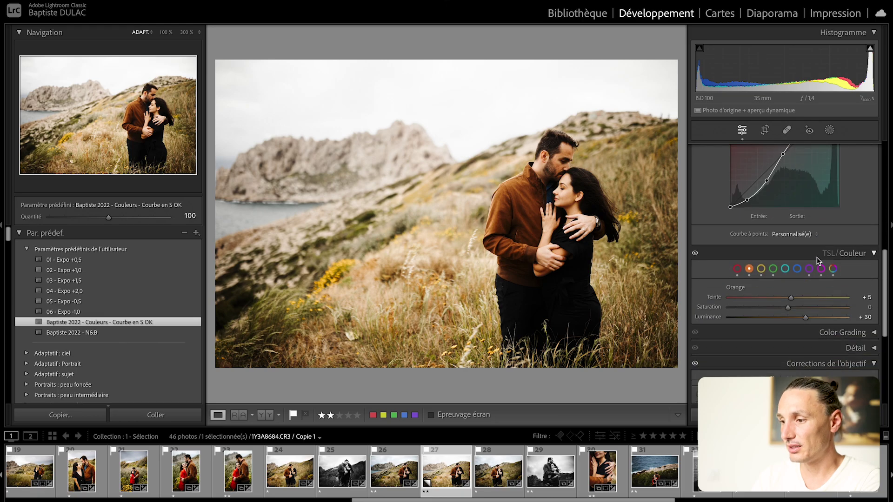
scroll(819, 260, "up", 3)
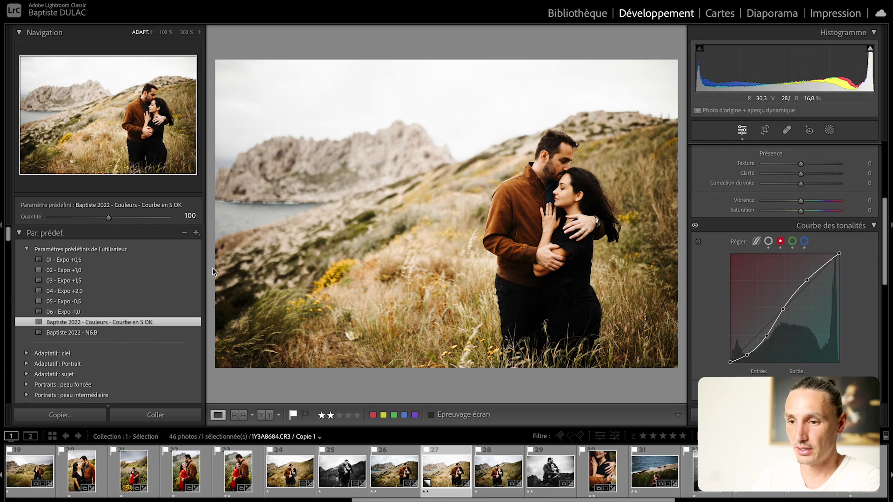
left_click(196, 232)
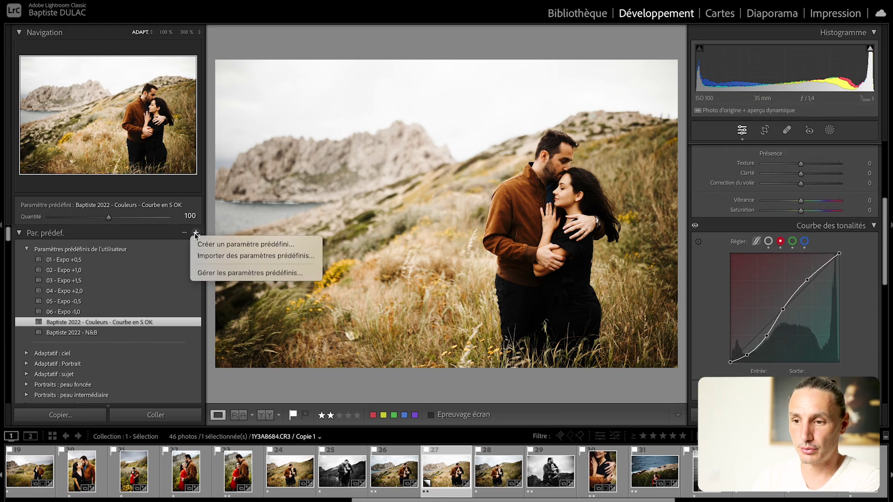
left_click(218, 244)
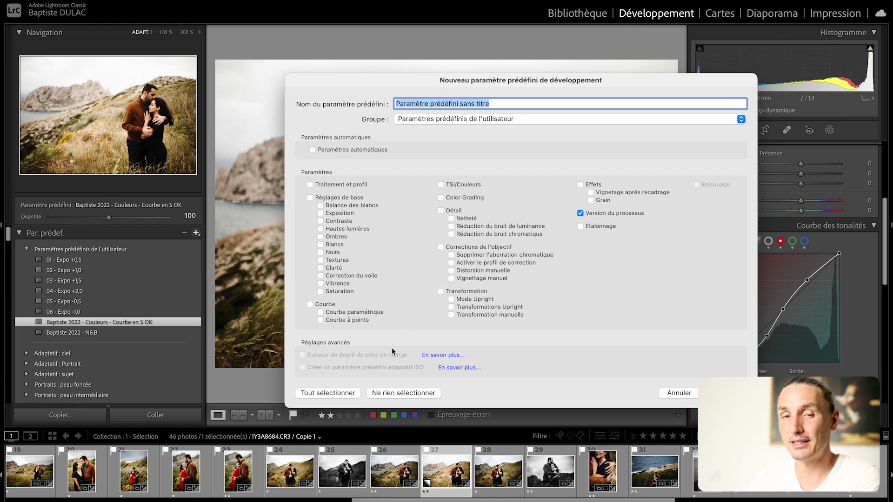
left_click(343, 396)
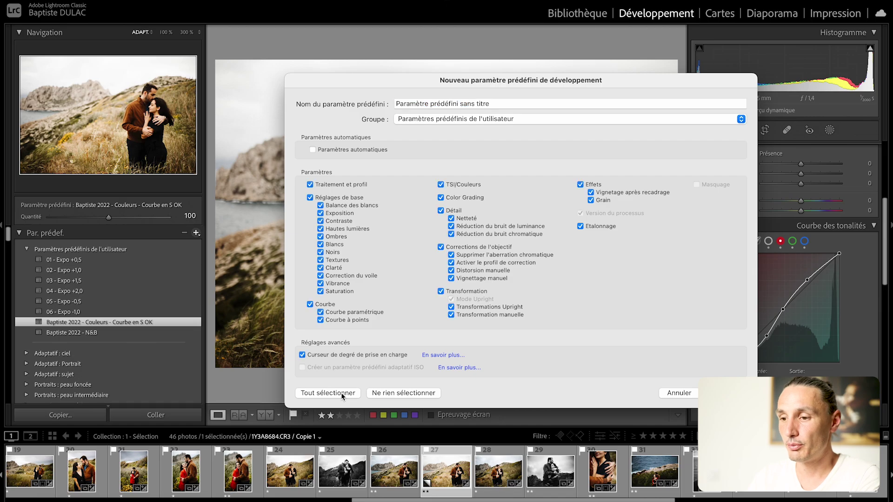
left_click(310, 198)
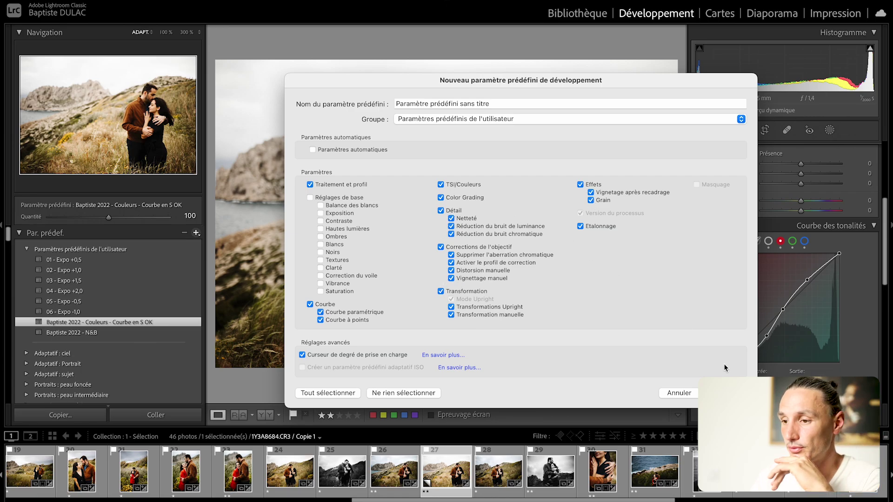
left_click(678, 395)
Review the basic corrections, the red-channel tone curve and the orange TSL settings applied to the couple photo
scroll(770, 314, "up", 5)
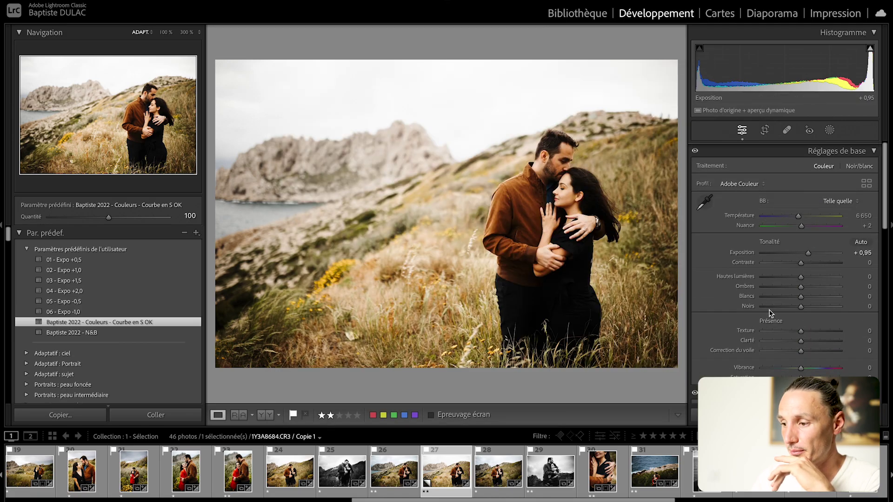
scroll(769, 314, "down", 3)
scroll(788, 291, "down", 6)
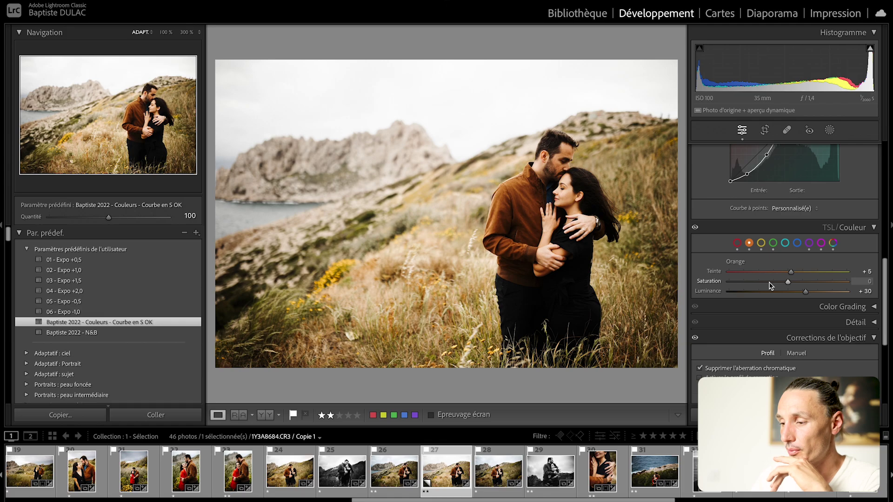
scroll(774, 274, "up", 9)
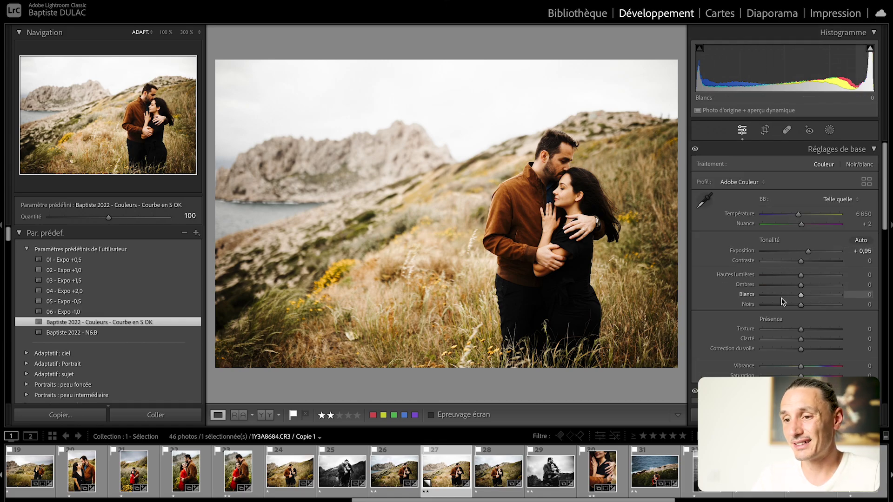
scroll(781, 301, "down", 4)
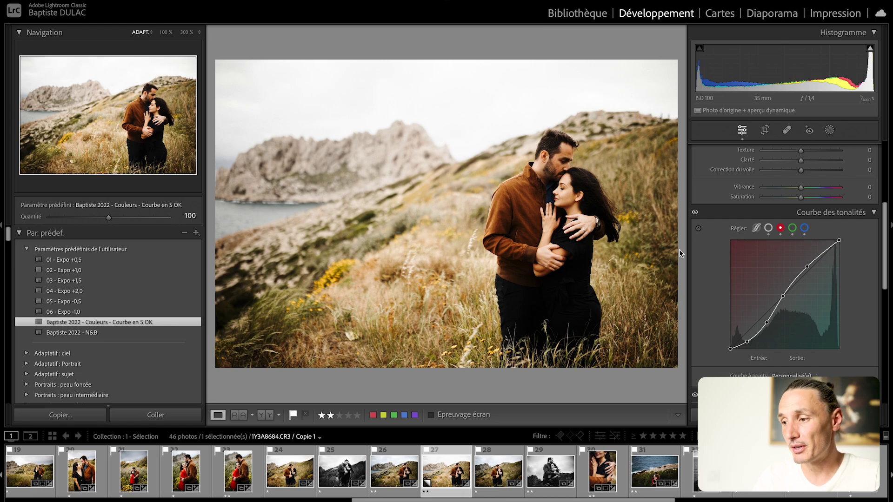
scroll(766, 217, "up", 3)
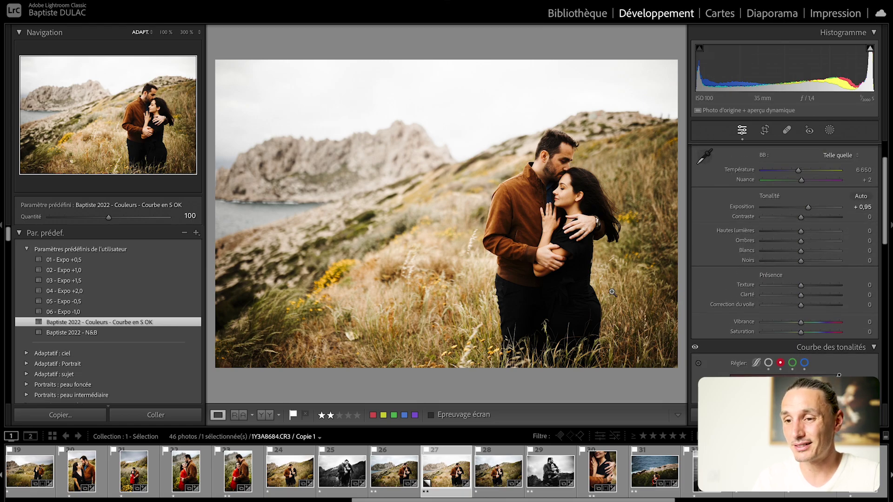